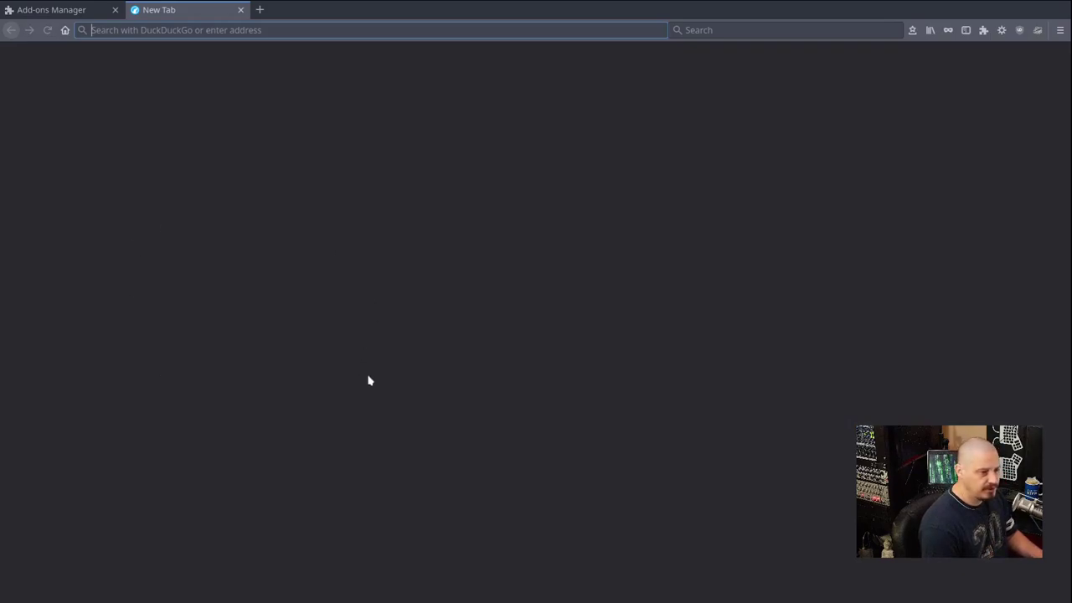
pyautogui.click(257, 10)
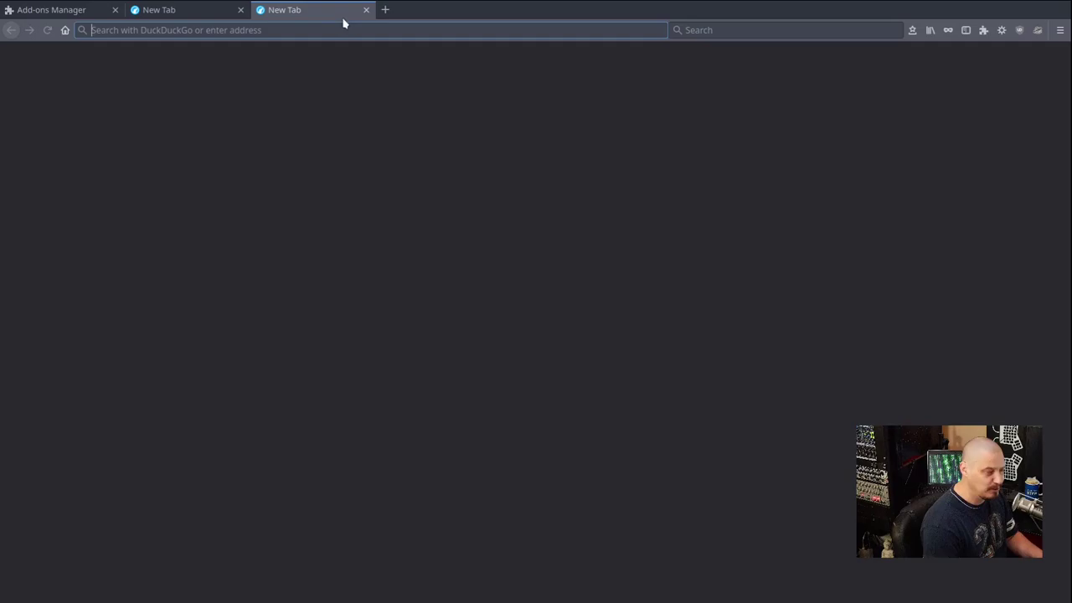
pyautogui.click(365, 10)
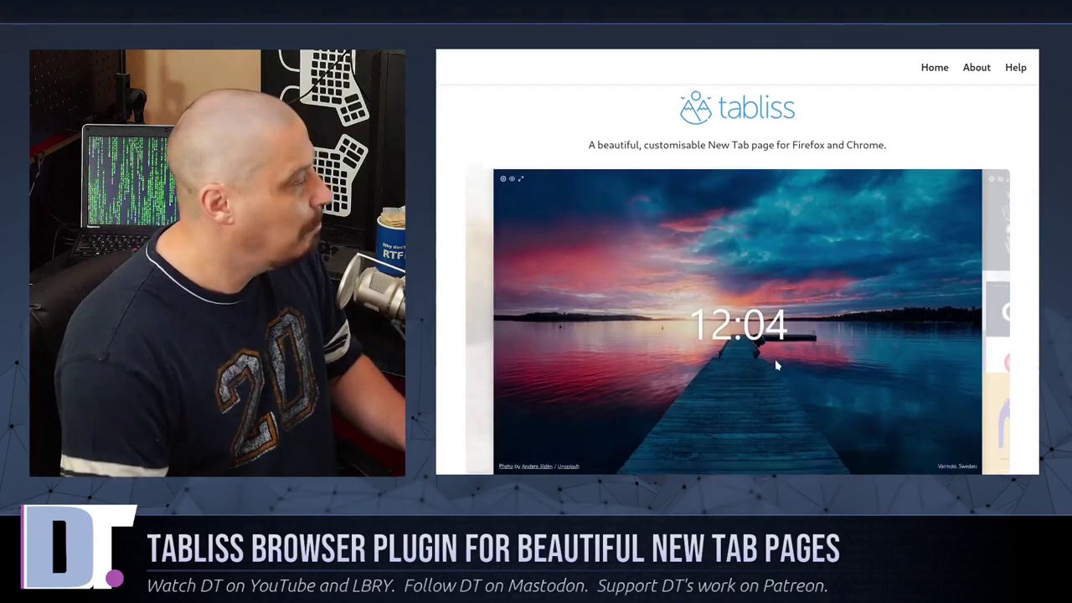
pyautogui.scroll(-3, 776, 364)
pyautogui.scroll(3, 776, 400)
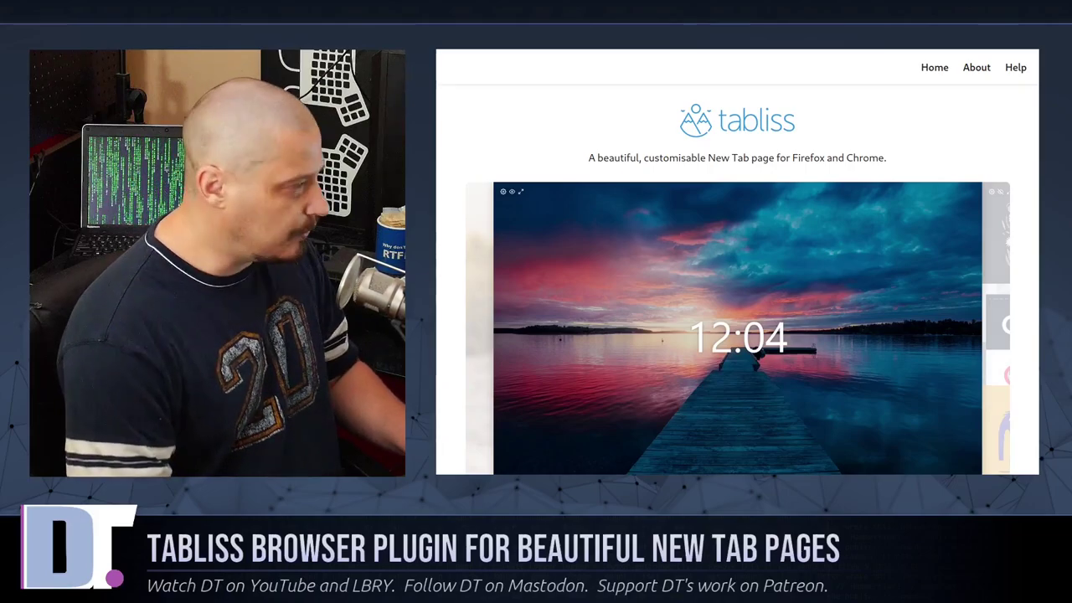
pyautogui.scroll(-3, 795, 392)
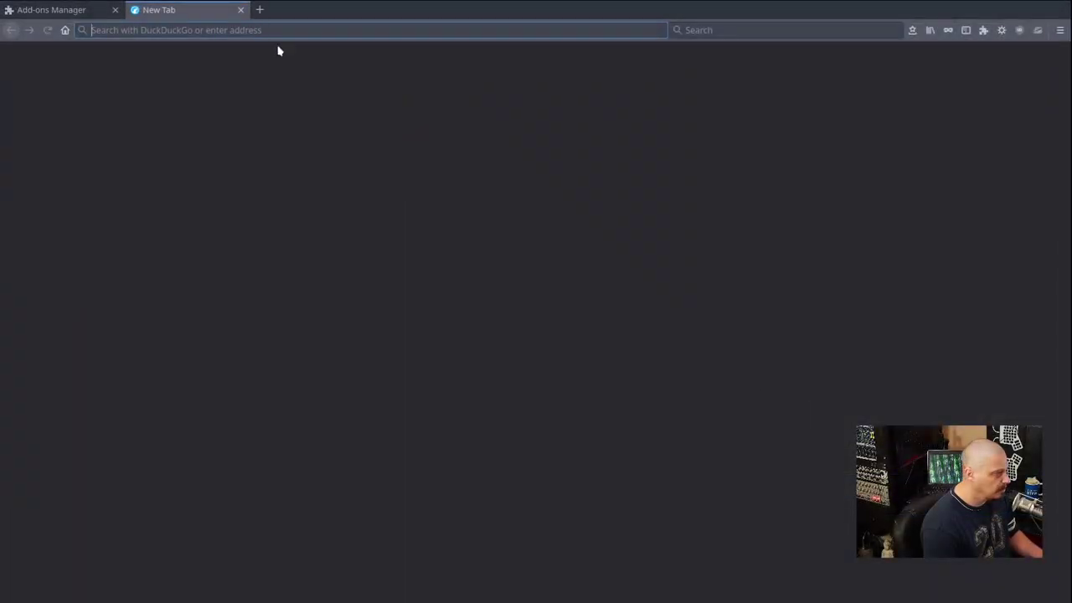
# Step: Load addons.mozilla.org and search for 'tabliss'
pyautogui.write('addons.mozilla.org/')
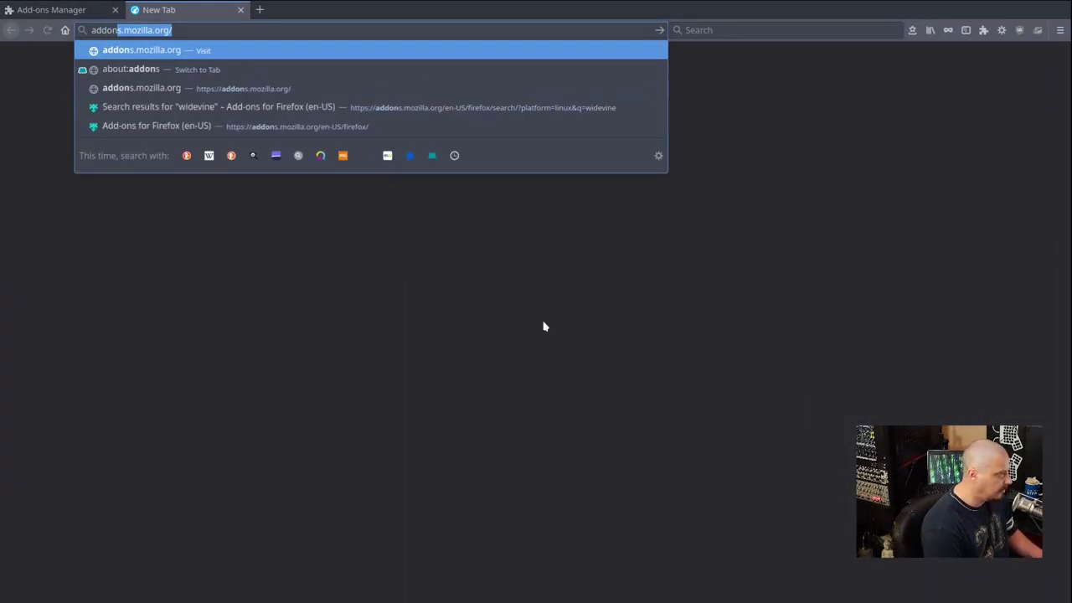
pyautogui.press('End')
pyautogui.press('Return')
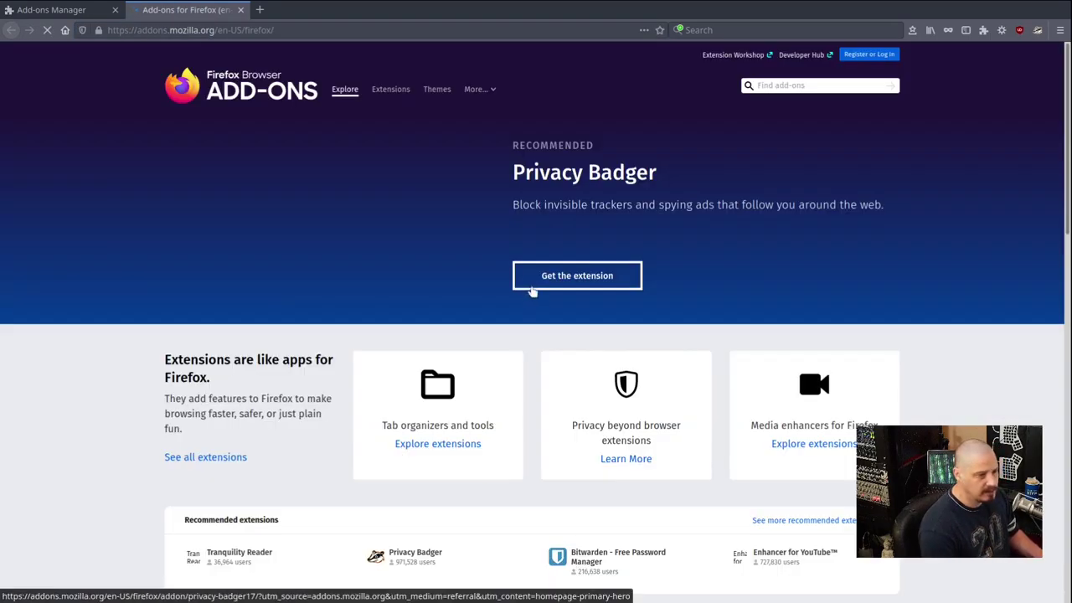
pyautogui.click(795, 86)
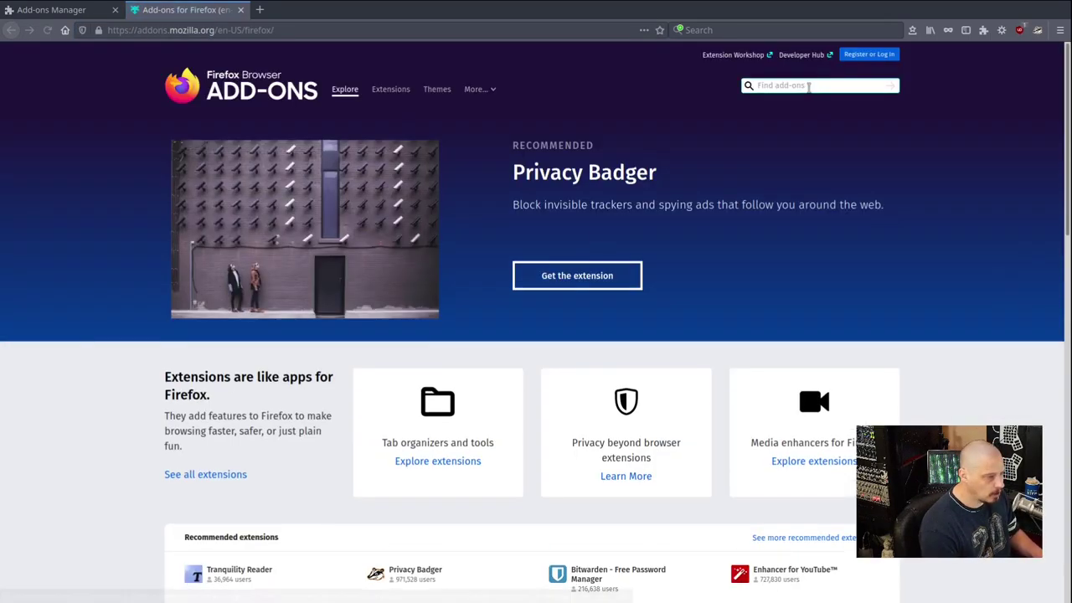
pyautogui.write('tagblis')
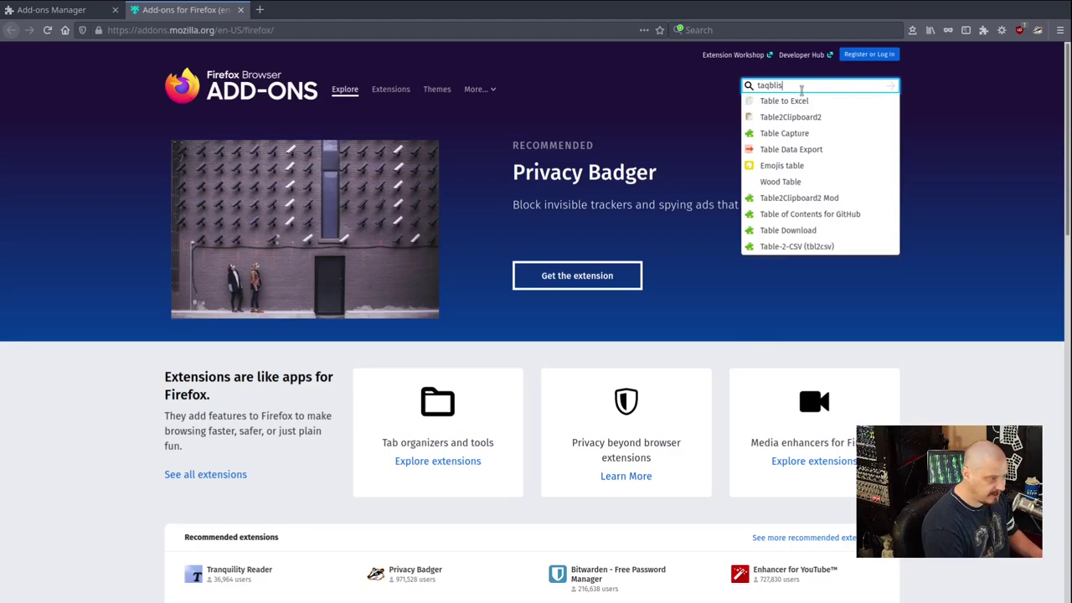
pyautogui.press('BackSpace')
pyautogui.press('BackSpace')
pyautogui.press('BackSpace')
pyautogui.write('bliss')
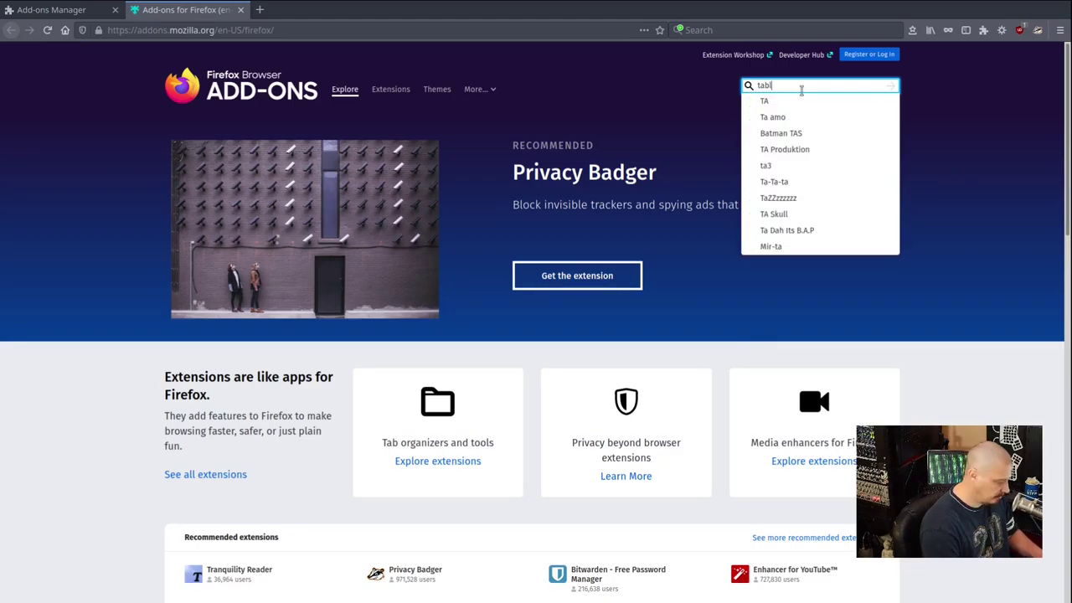
pyautogui.press('Return')
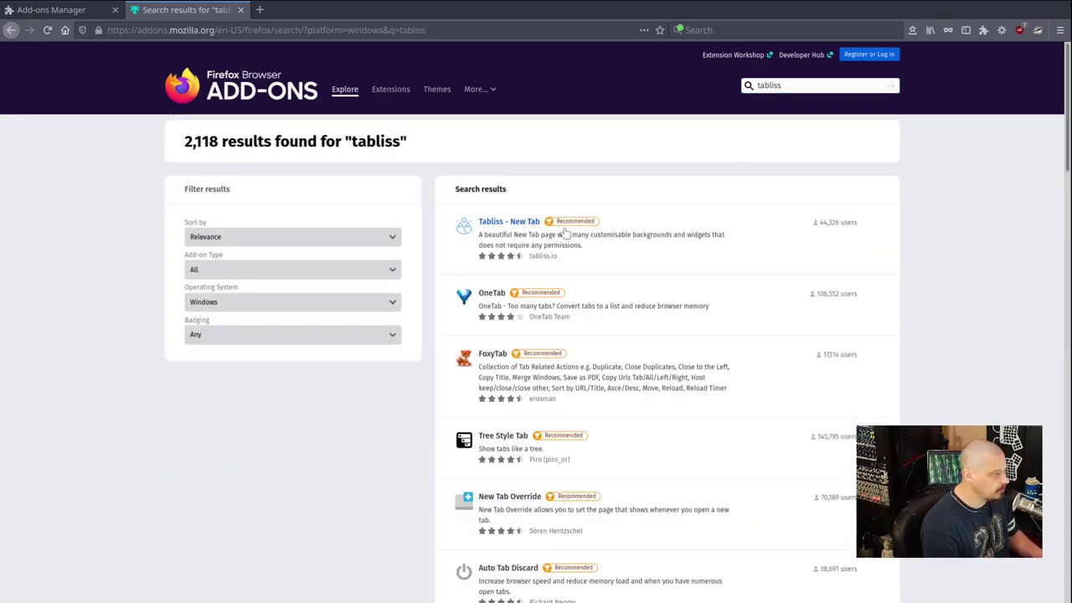
# Step: Open the Tabliss - New Tab listing, add it to Firefox, and switch to a blank new tab
pyautogui.click(505, 223)
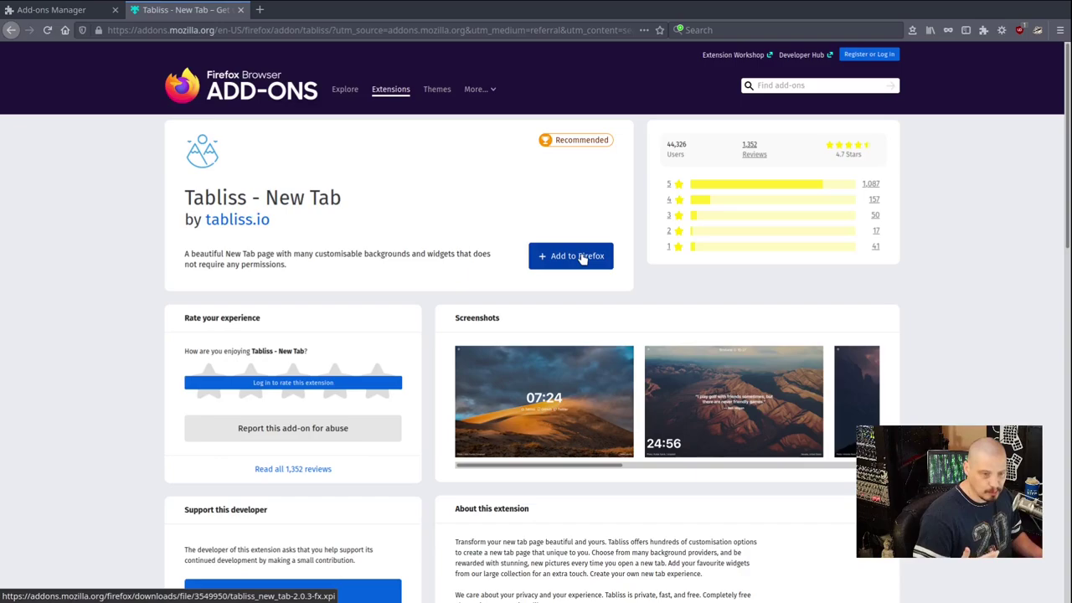
pyautogui.click(578, 260)
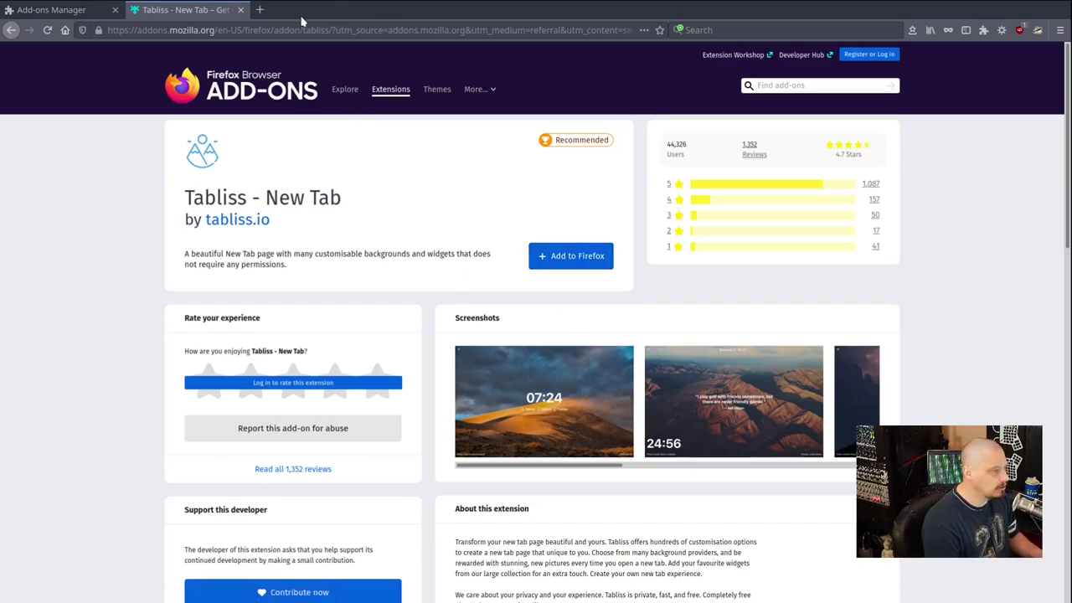
pyautogui.click(260, 10)
# Step: Close the Tabliss add-on page and enable the disabled Tabliss extension in the Add-ons Manager
pyautogui.click(241, 9)
pyautogui.click(1059, 29)
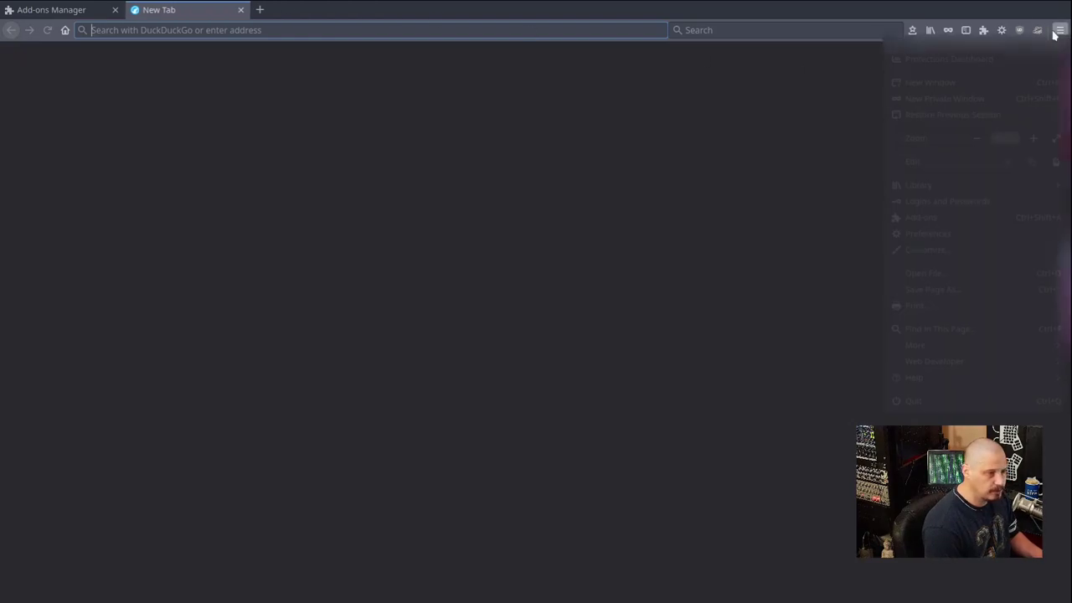
pyautogui.click(974, 219)
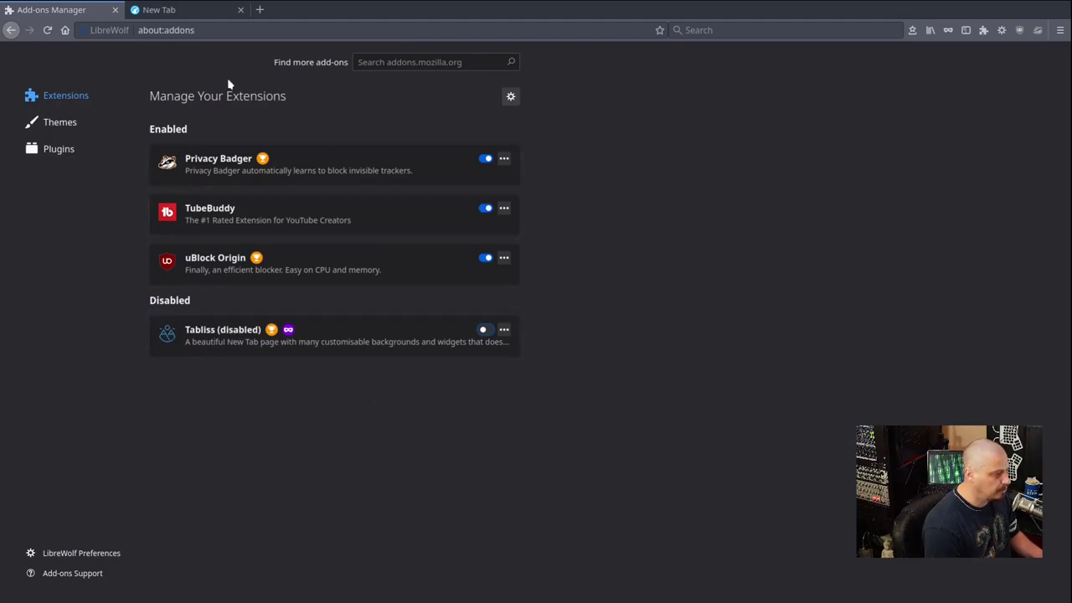
pyautogui.click(489, 332)
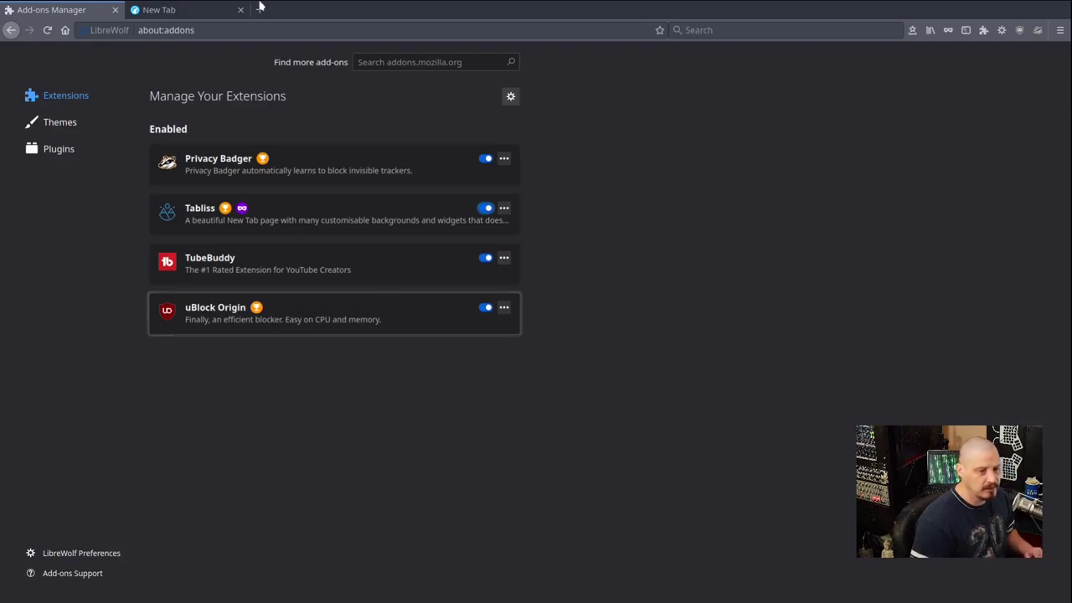
# Step: Open a new tab showing Tabliss and choose Keep Changes to keep it as the new-tab page
pyautogui.click(226, 15)
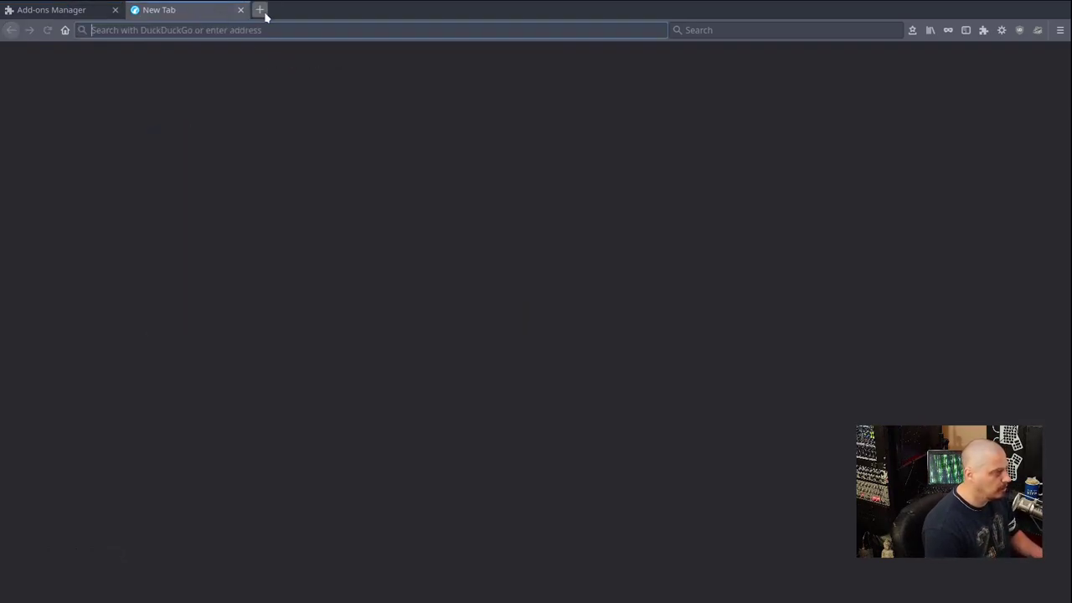
pyautogui.click(261, 10)
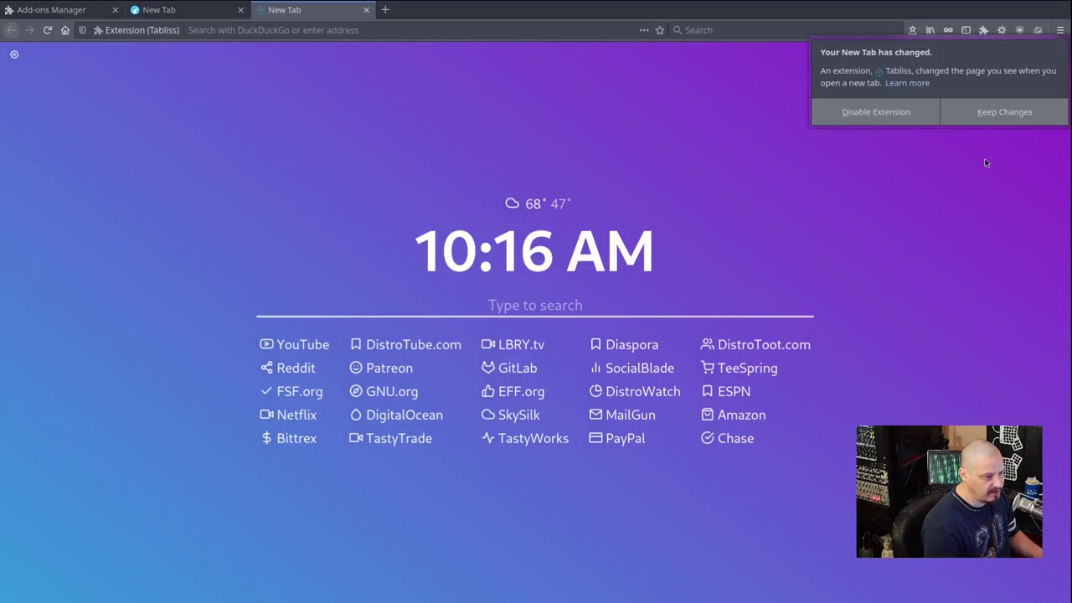
pyautogui.click(984, 111)
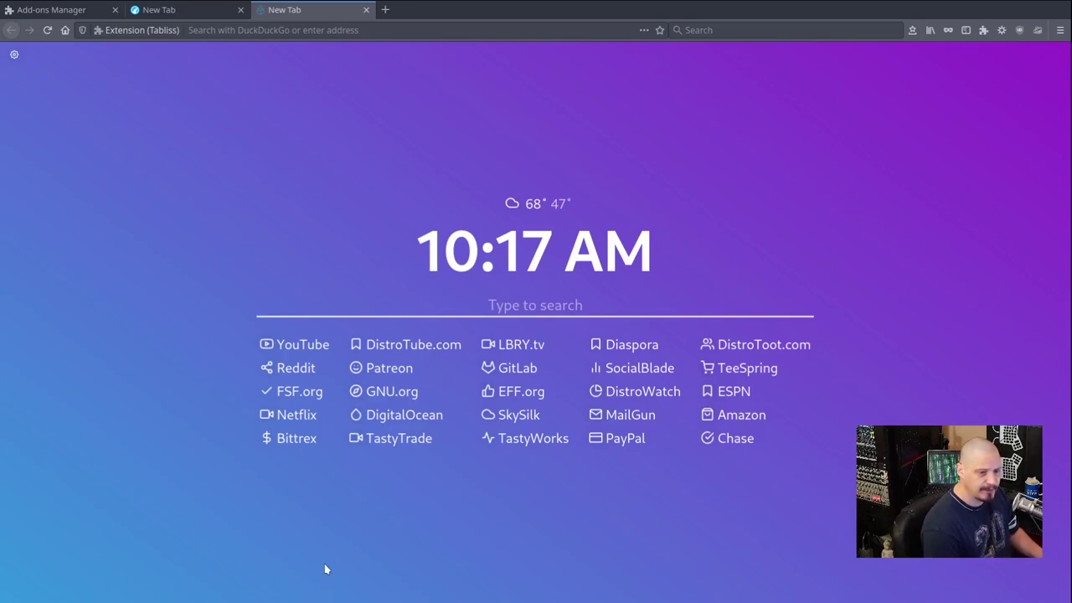
# Step: In Tabliss settings, change the Background source from the colour gradient to Unsplash
pyautogui.click(11, 54)
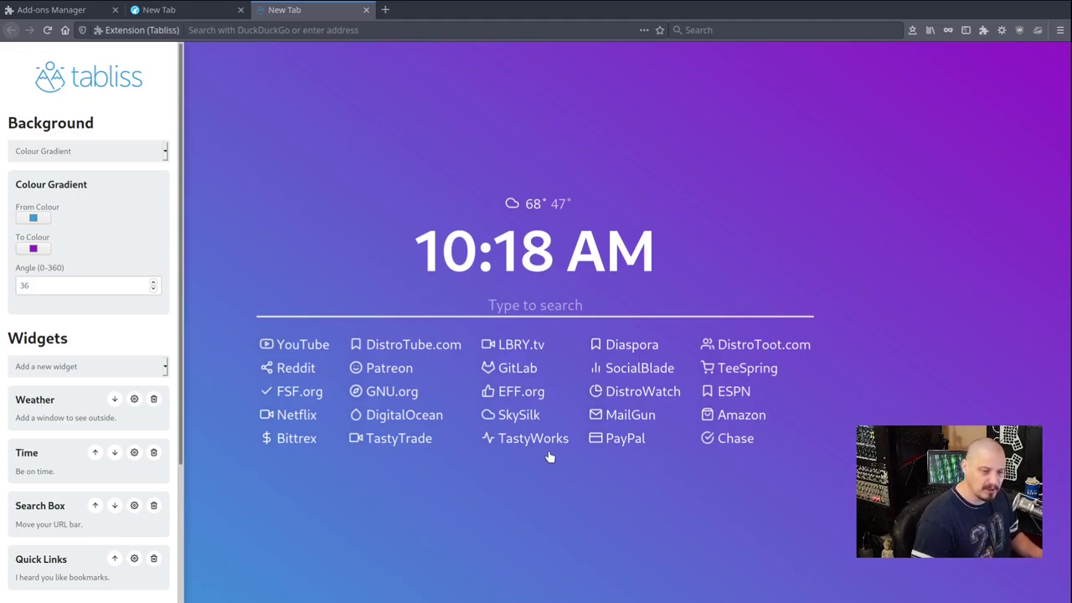
pyautogui.click(143, 155)
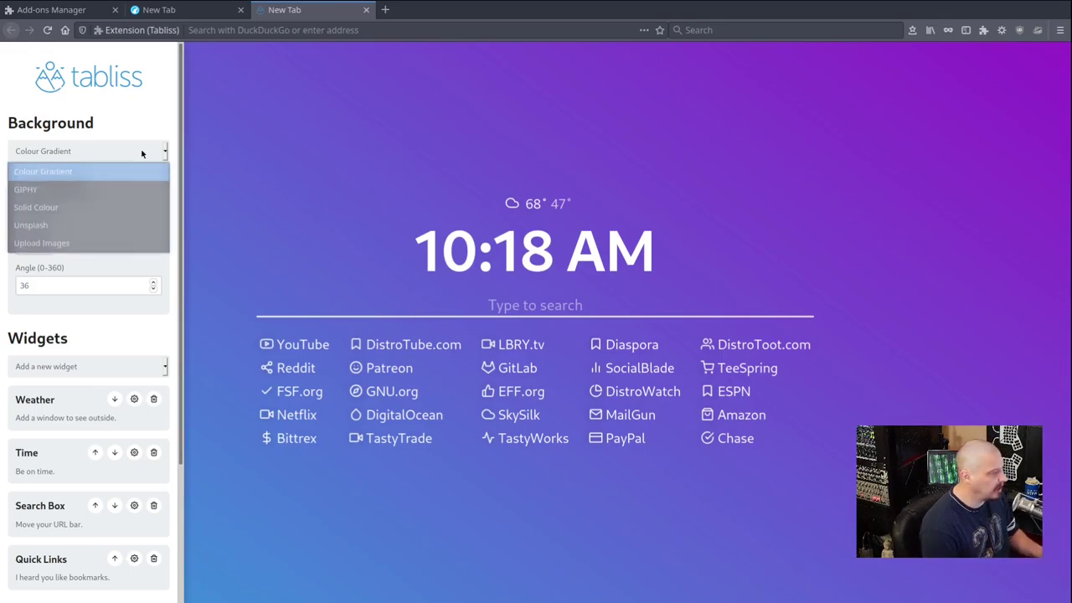
pyautogui.click(93, 226)
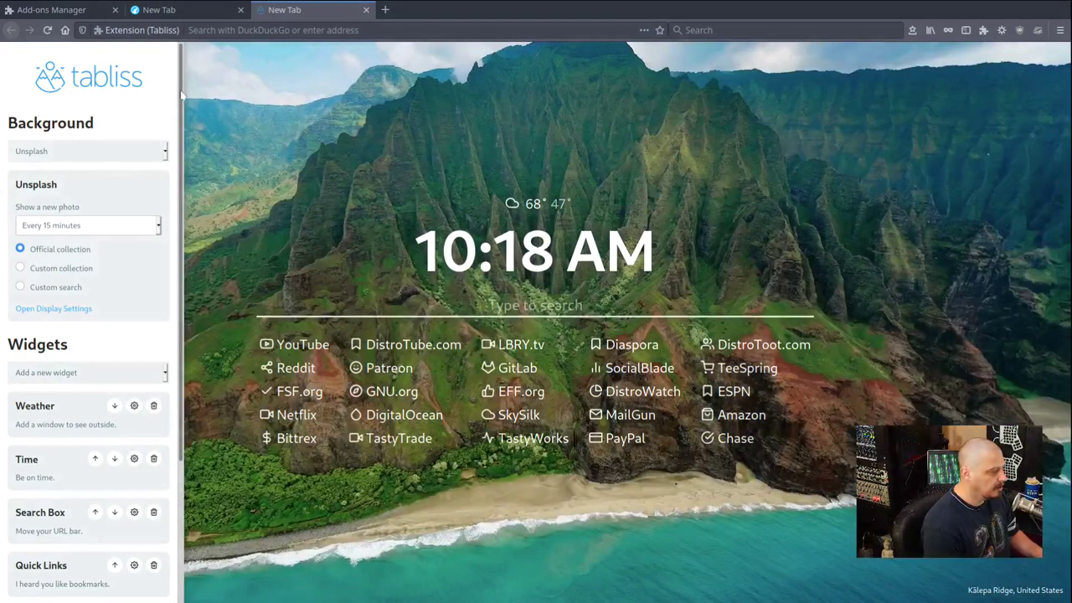
pyautogui.click(182, 95)
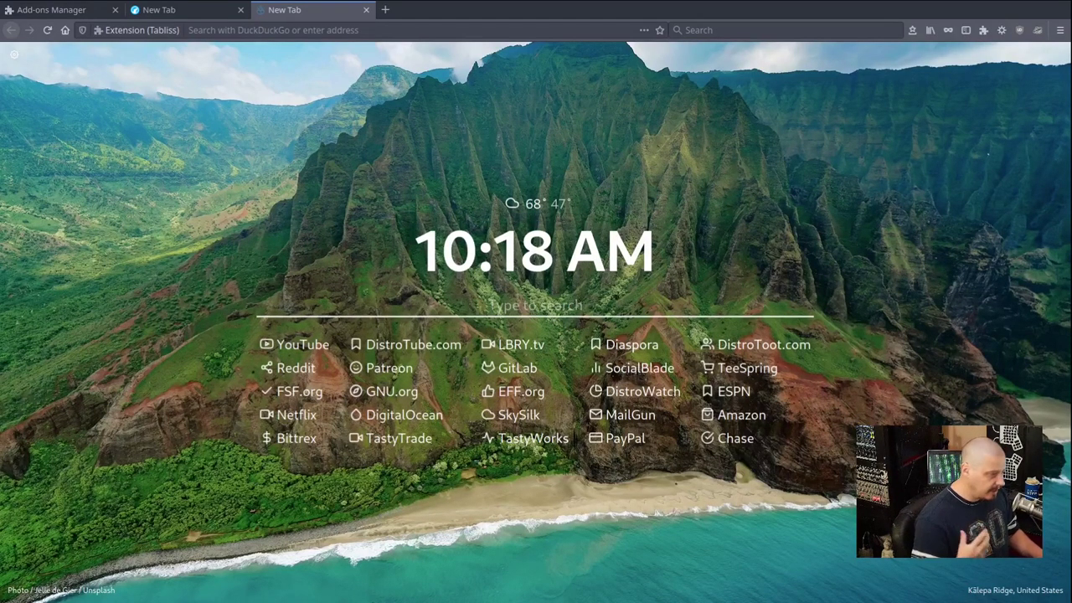
pyautogui.click(14, 53)
pyautogui.scroll(-3, 92, 293)
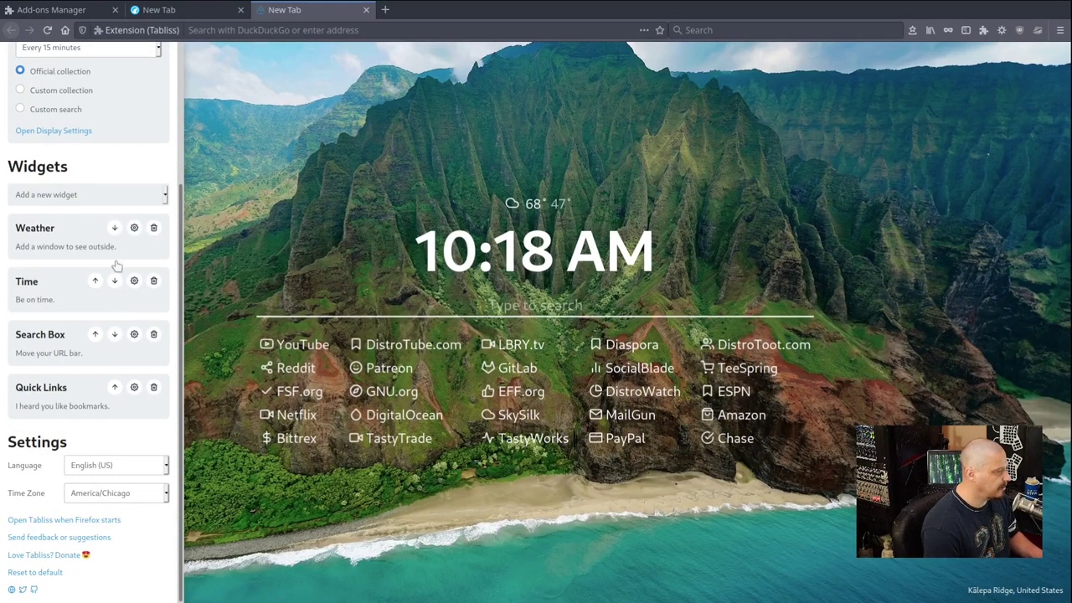
pyautogui.click(466, 536)
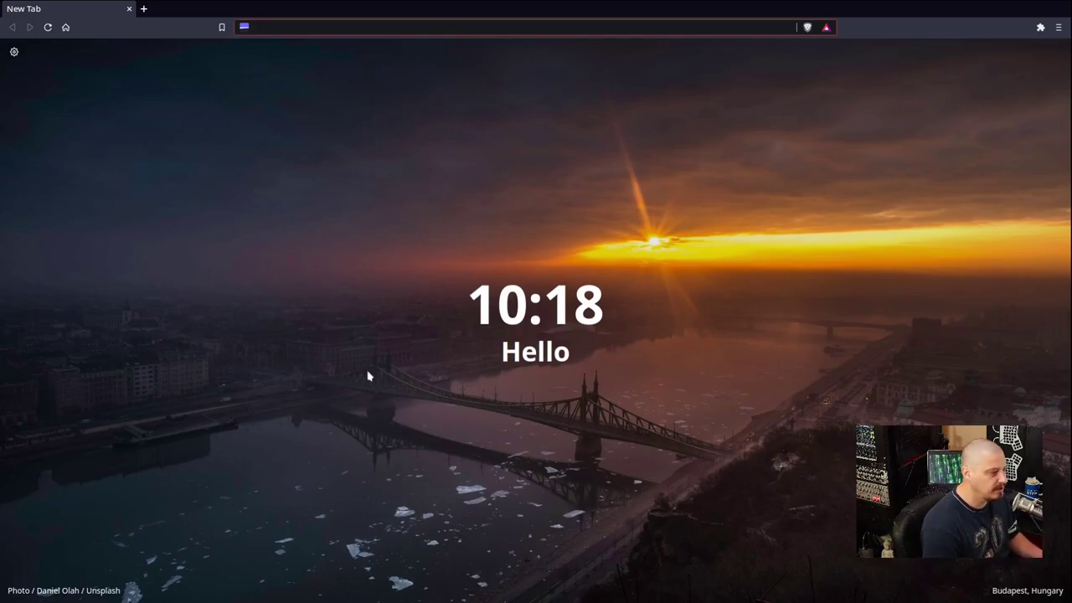
pyautogui.moveTo(455, 303); pyautogui.dragTo(517, 306)
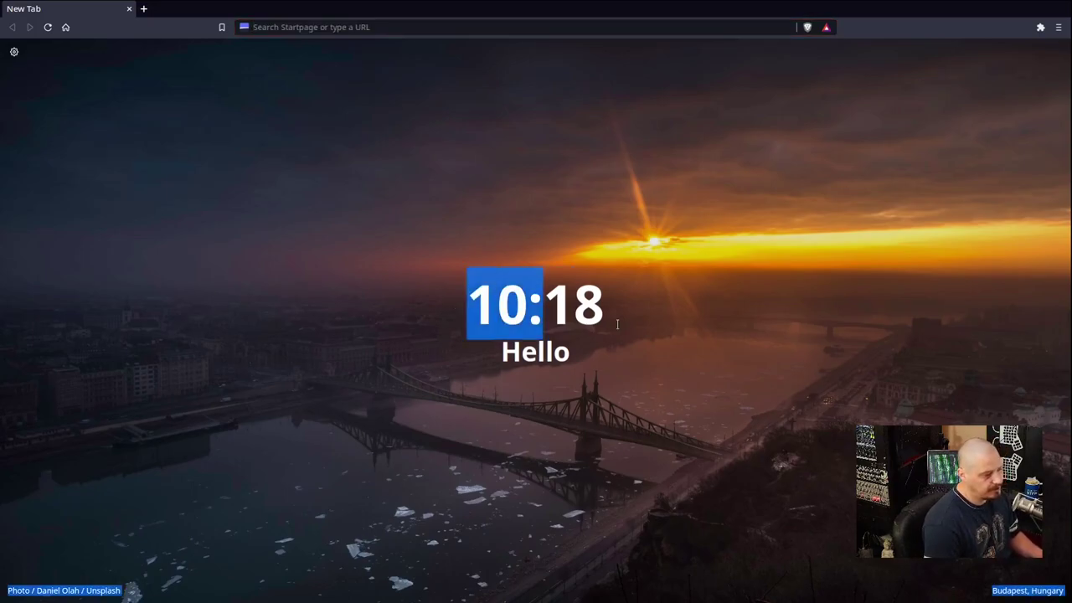
pyautogui.click(588, 352)
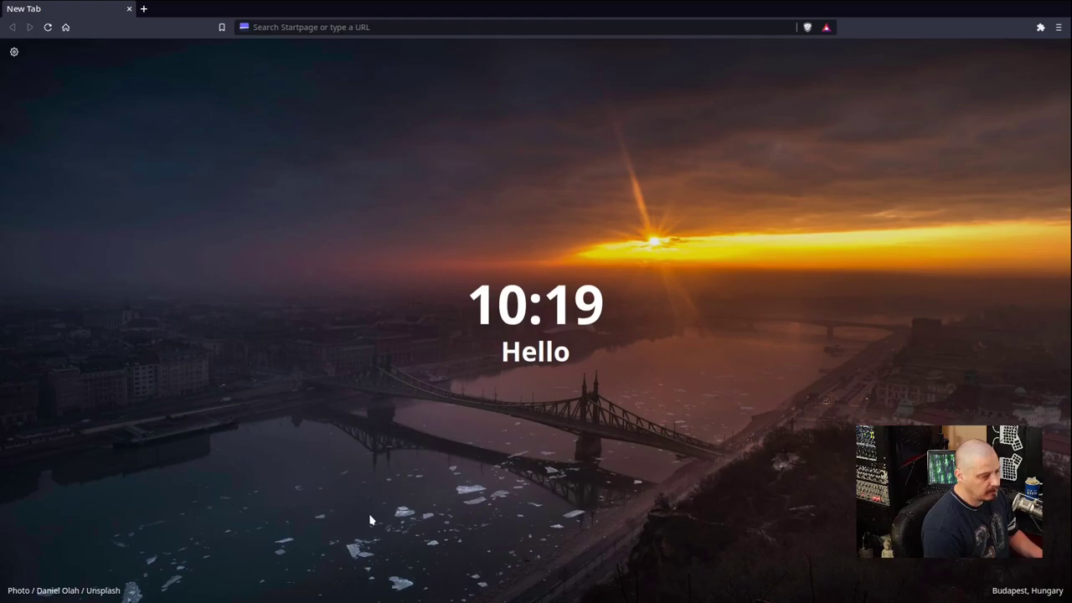
# Step: Add Quotes and Search Box widgets, removing an accidentally added Weather widget
pyautogui.click(14, 52)
pyautogui.scroll(-1, 141, 316)
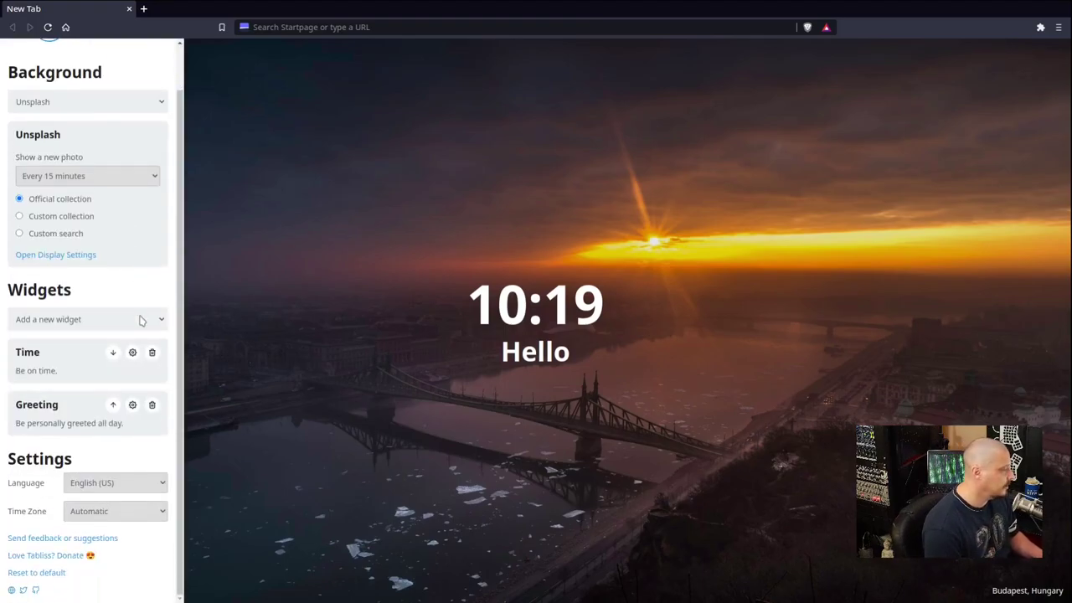
pyautogui.click(106, 322)
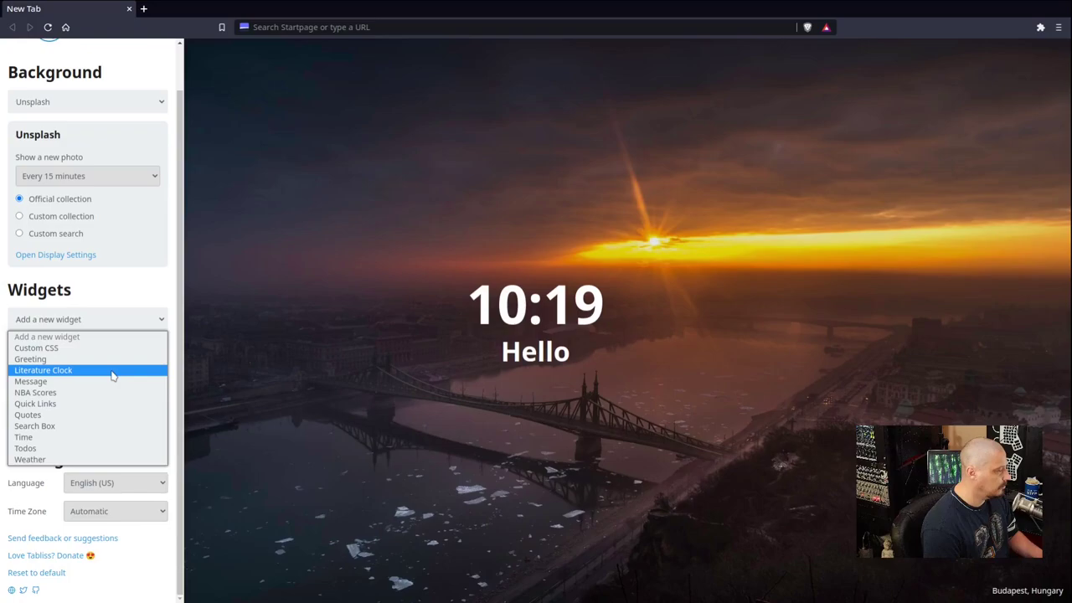
pyautogui.click(94, 415)
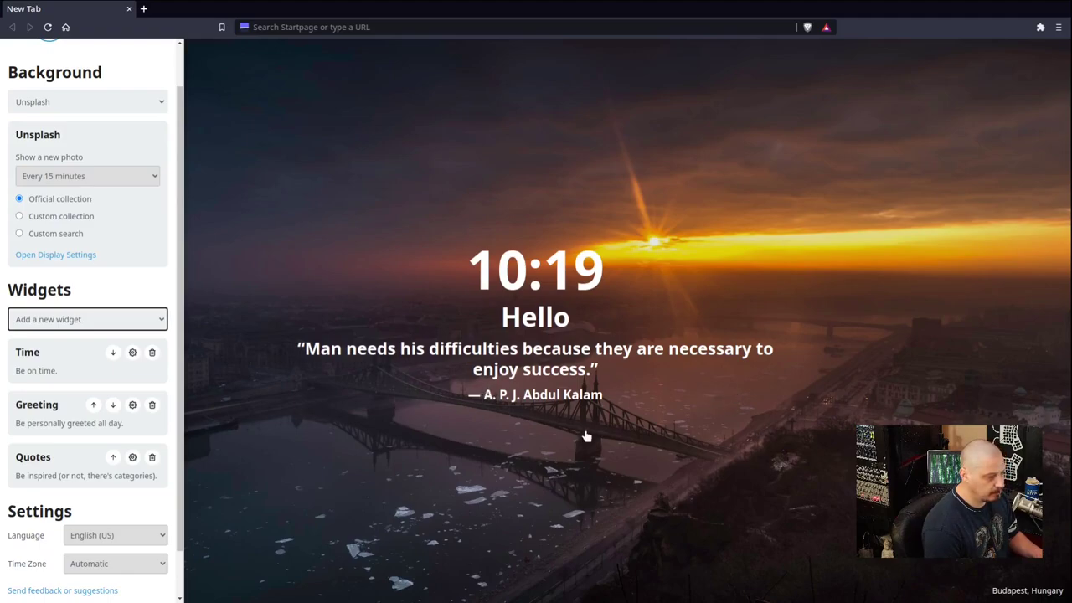
pyautogui.click(127, 321)
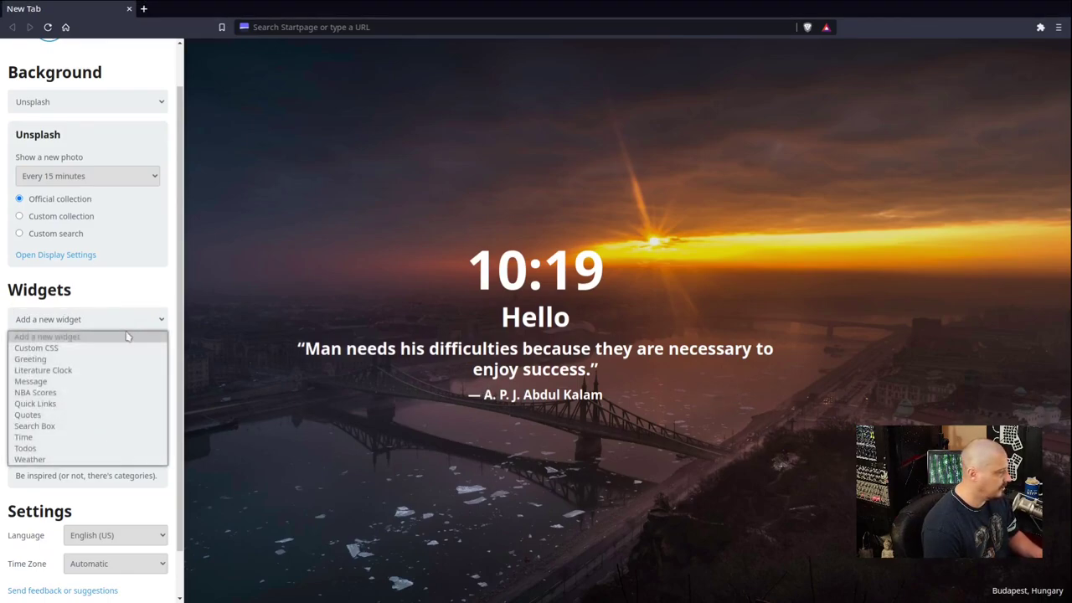
pyautogui.click(89, 460)
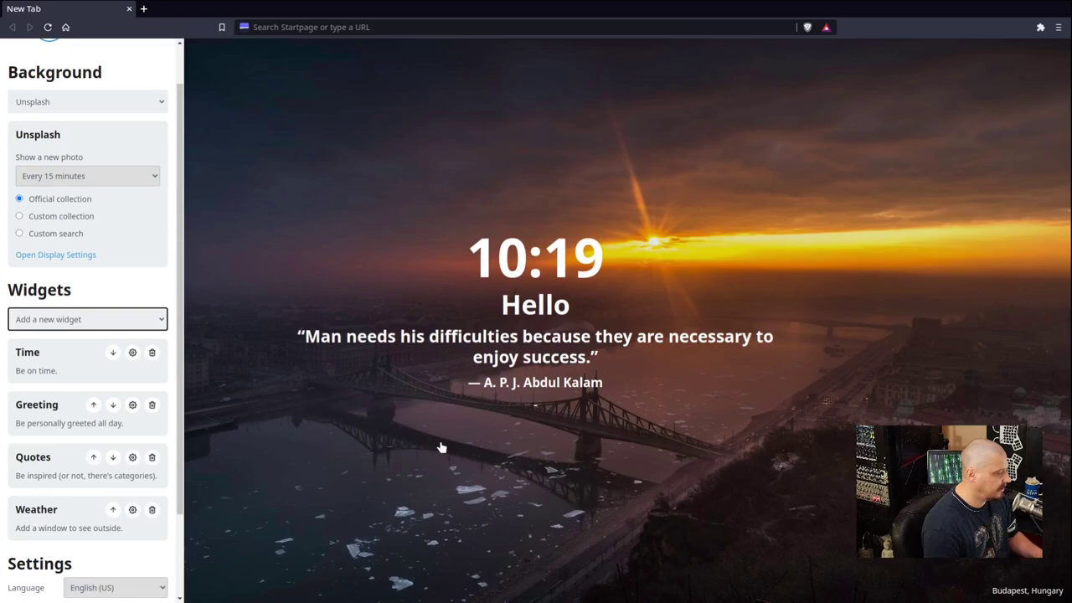
pyautogui.click(151, 510)
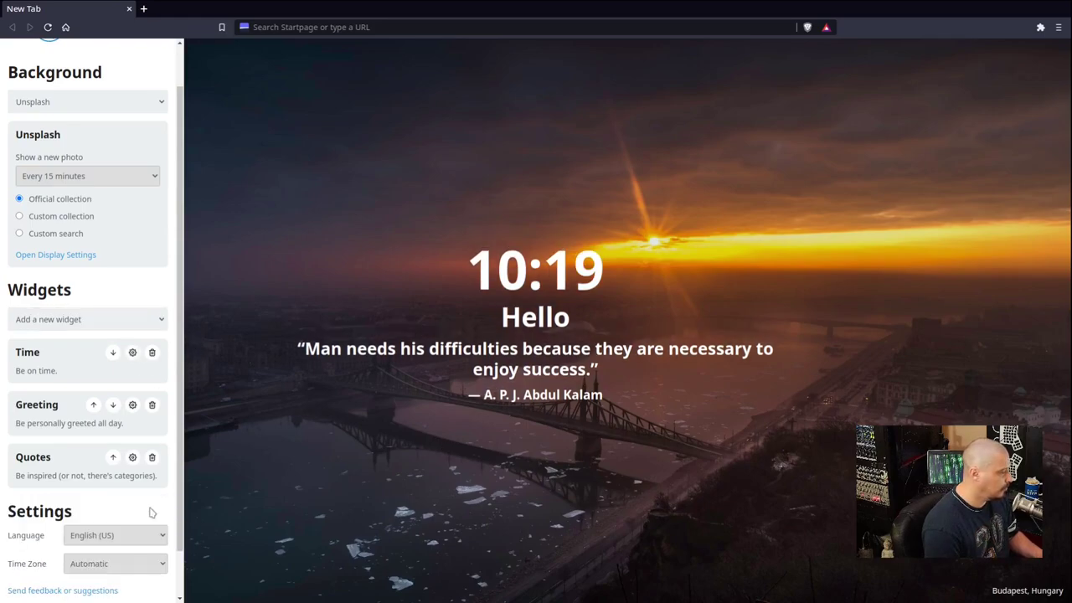
pyautogui.click(86, 319)
pyautogui.click(131, 426)
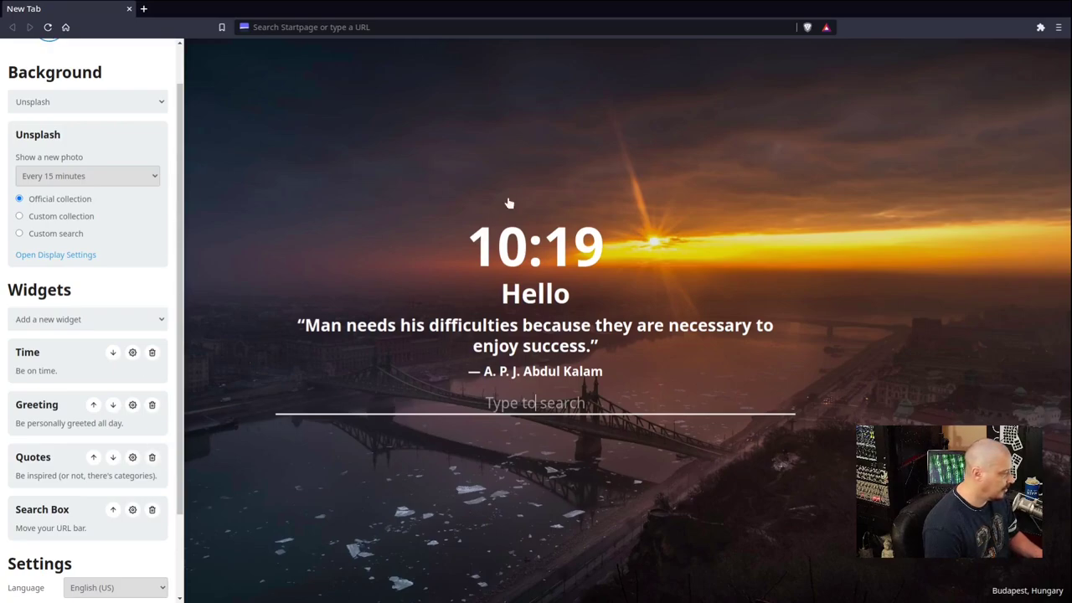
# Step: Reorder the widgets so the search bar sits just below the Hello greeting
pyautogui.click(112, 510)
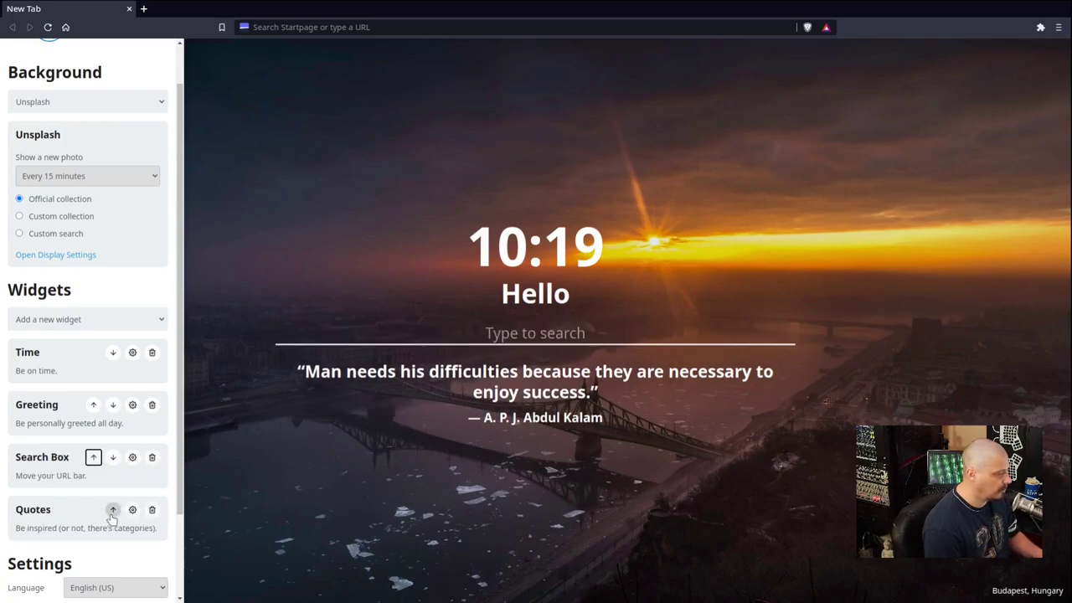
pyautogui.click(94, 457)
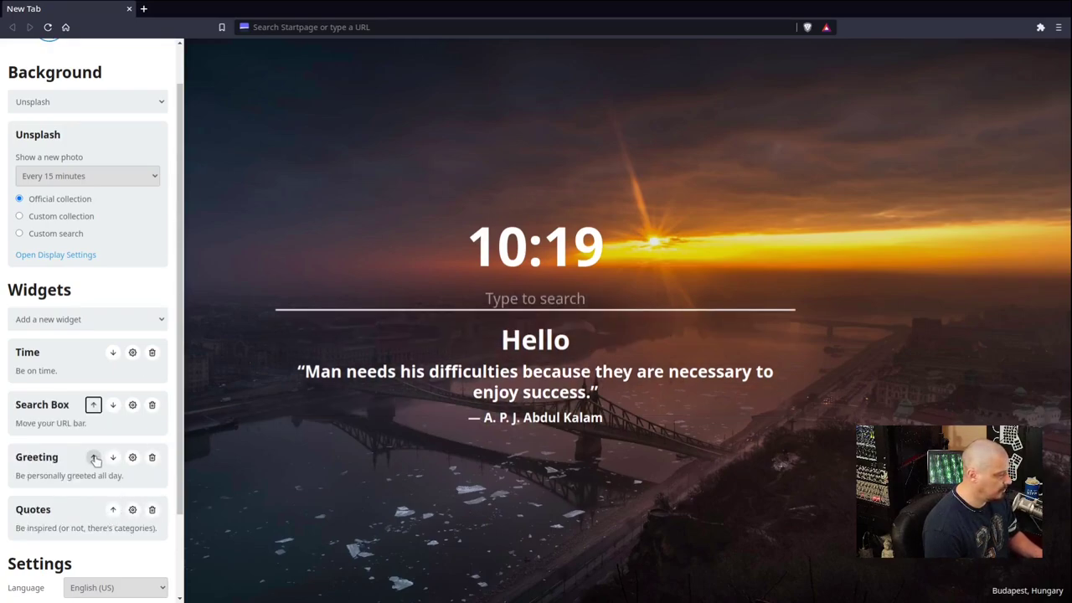
pyautogui.click(93, 404)
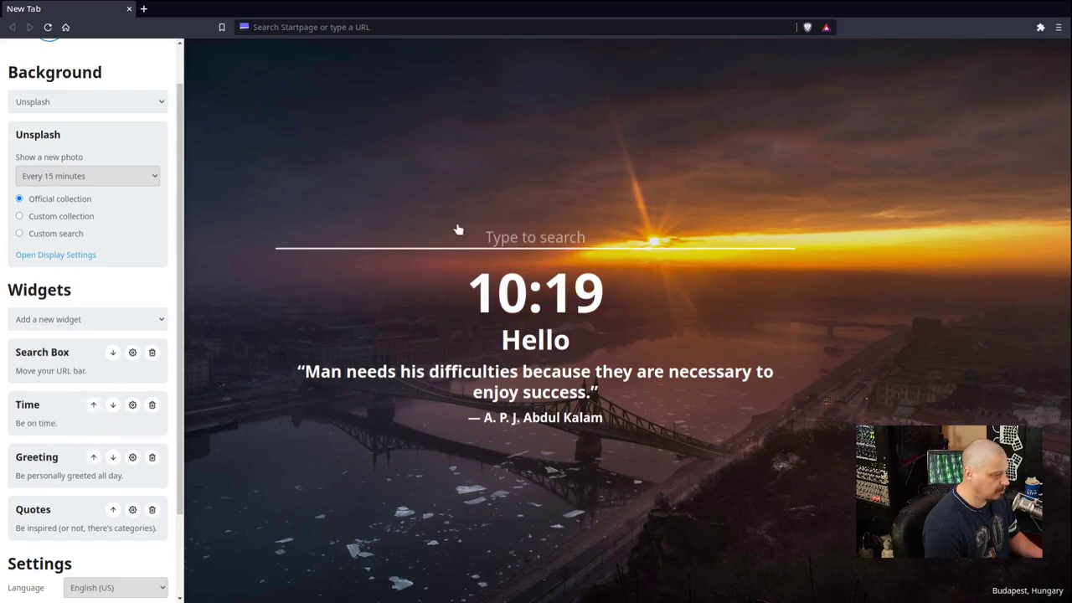
pyautogui.click(112, 352)
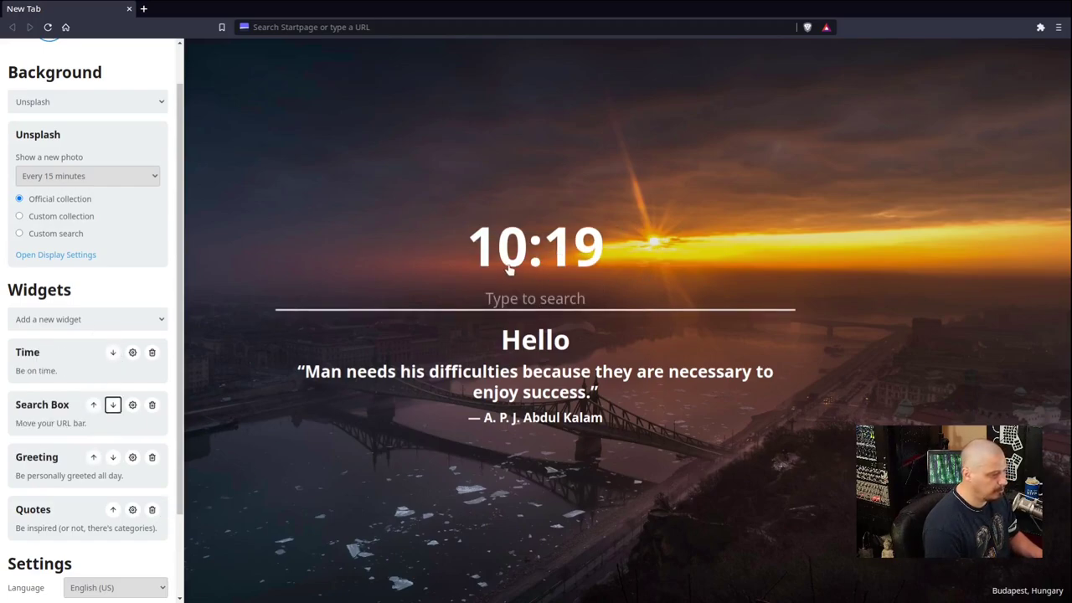
pyautogui.click(112, 404)
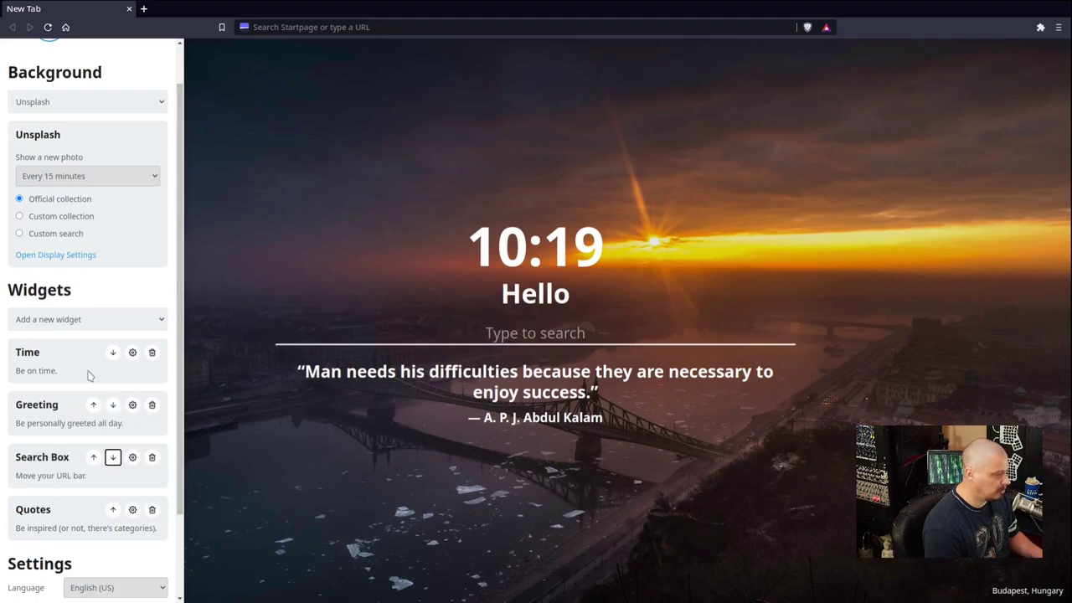
# Step: Add a Todos widget and enter the task 'Make a video about Tabliss'
pyautogui.click(112, 318)
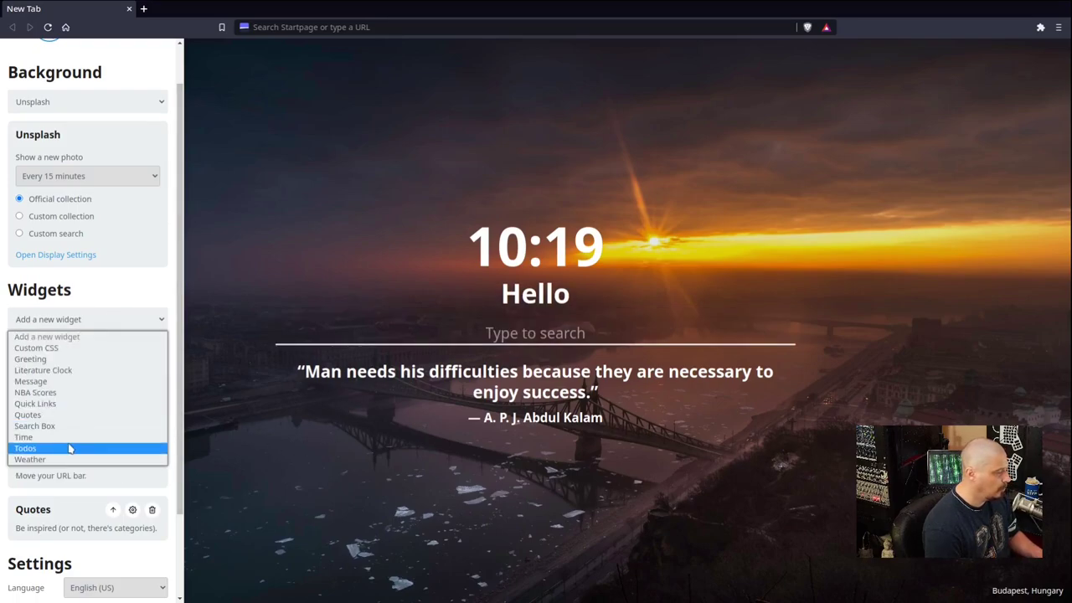
pyautogui.click(72, 445)
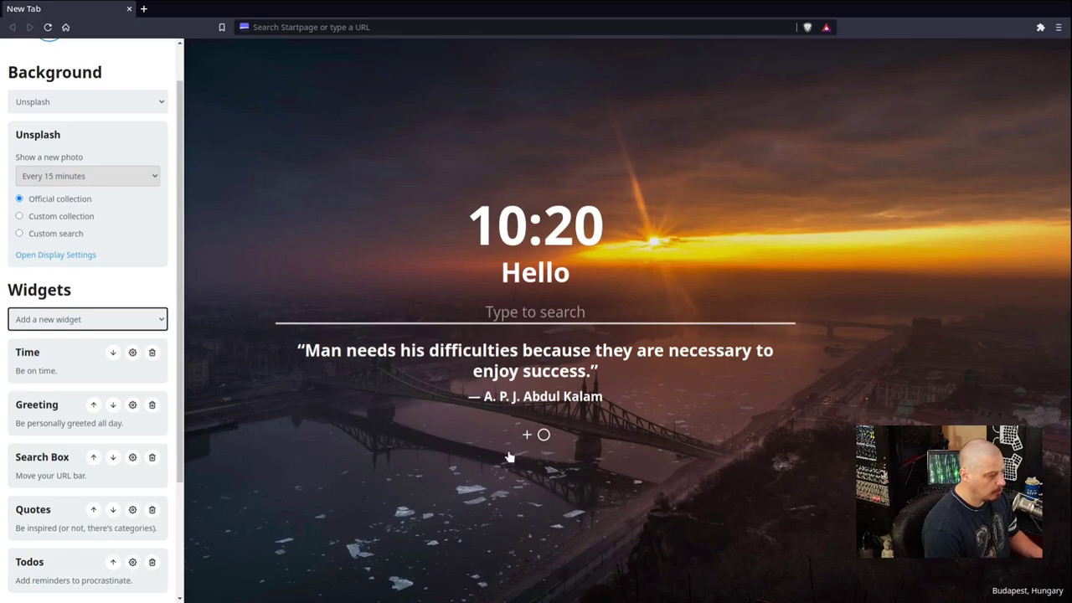
pyautogui.click(526, 436)
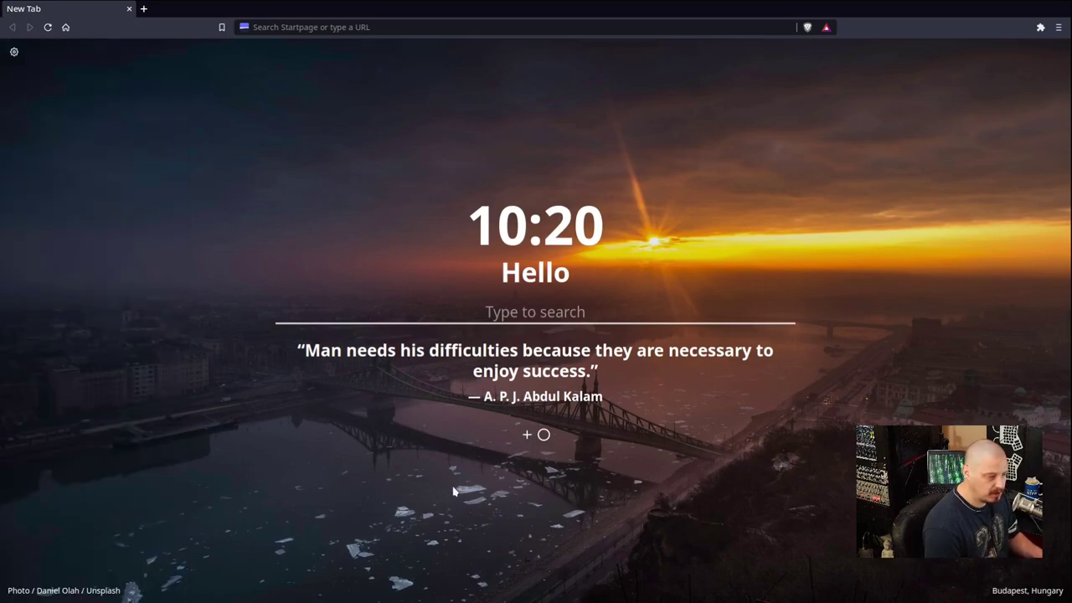
pyautogui.click(526, 435)
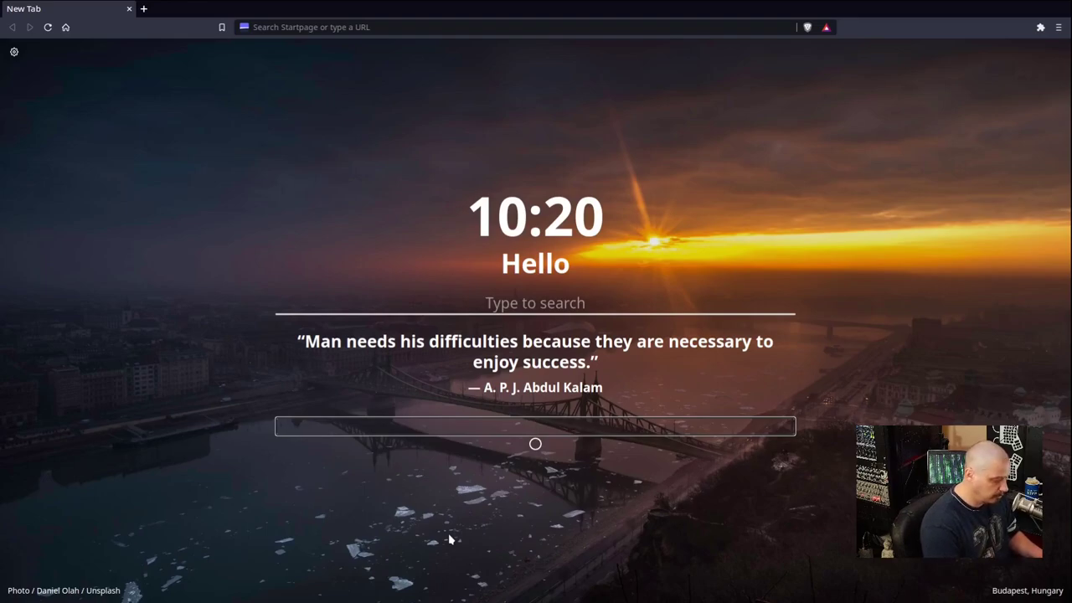
pyautogui.write('Make a vide')
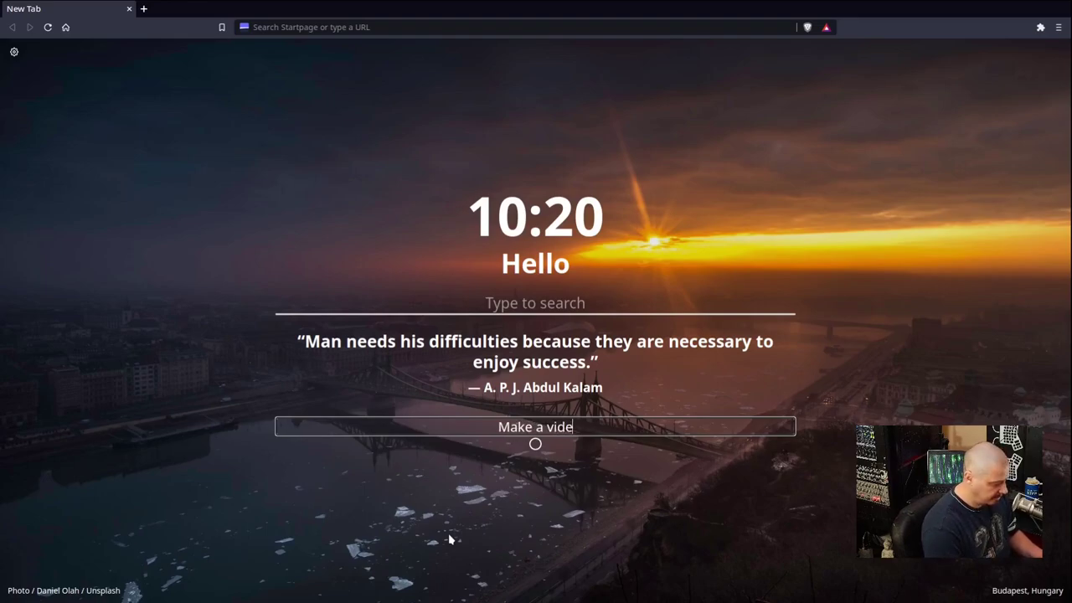
pyautogui.write('o about Tabliss')
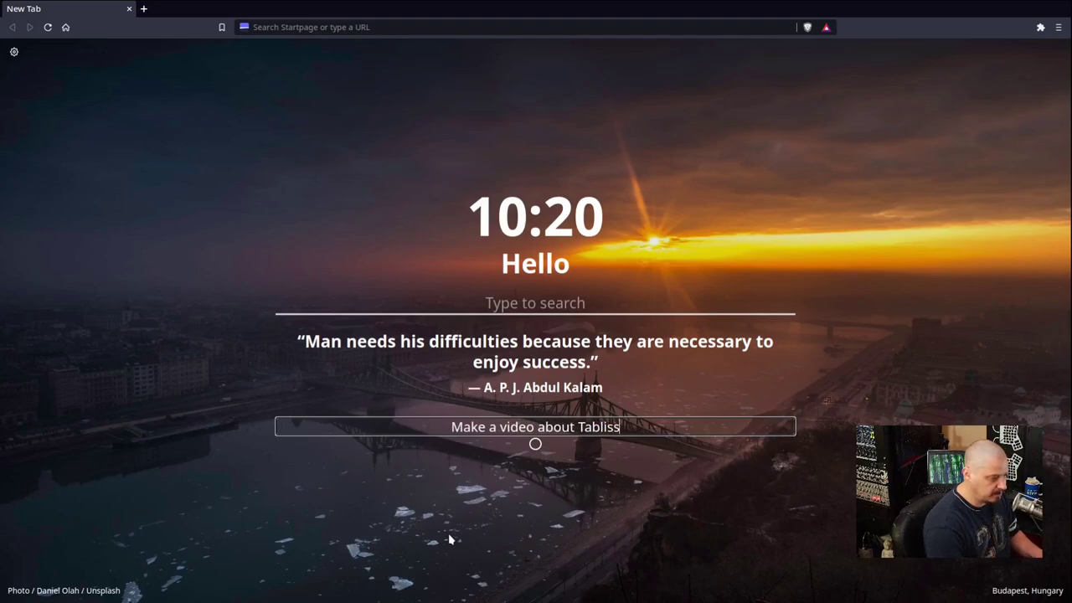
pyautogui.press('Return')
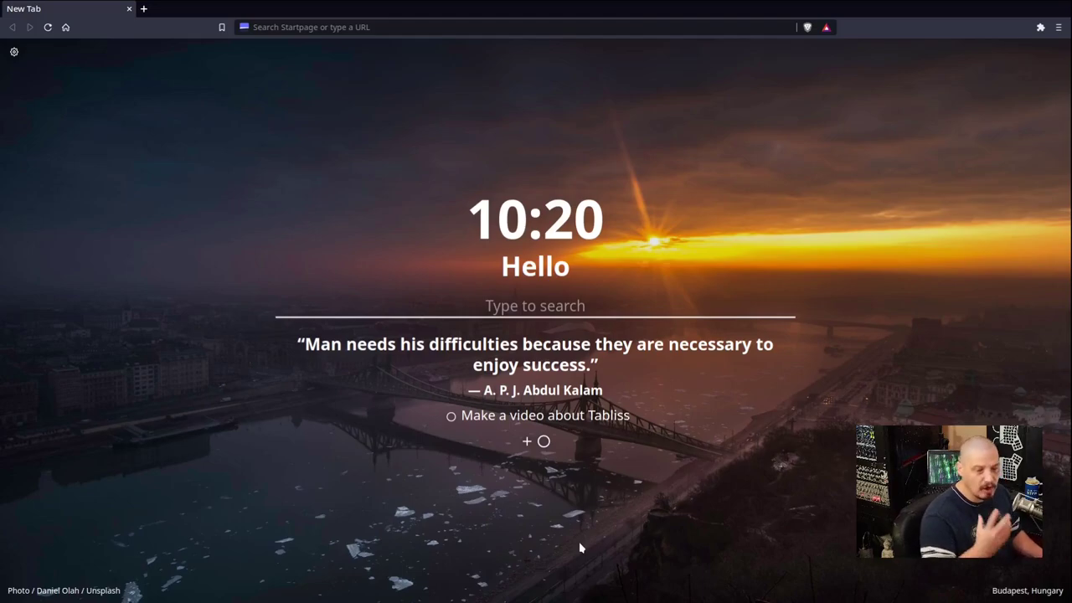
pyautogui.click(143, 9)
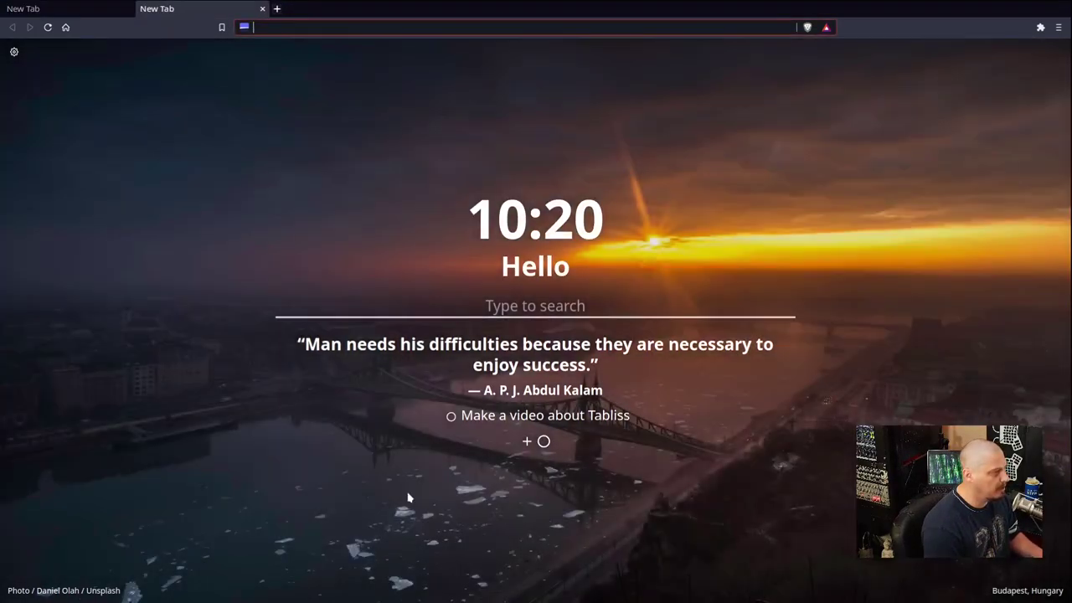
pyautogui.click(263, 8)
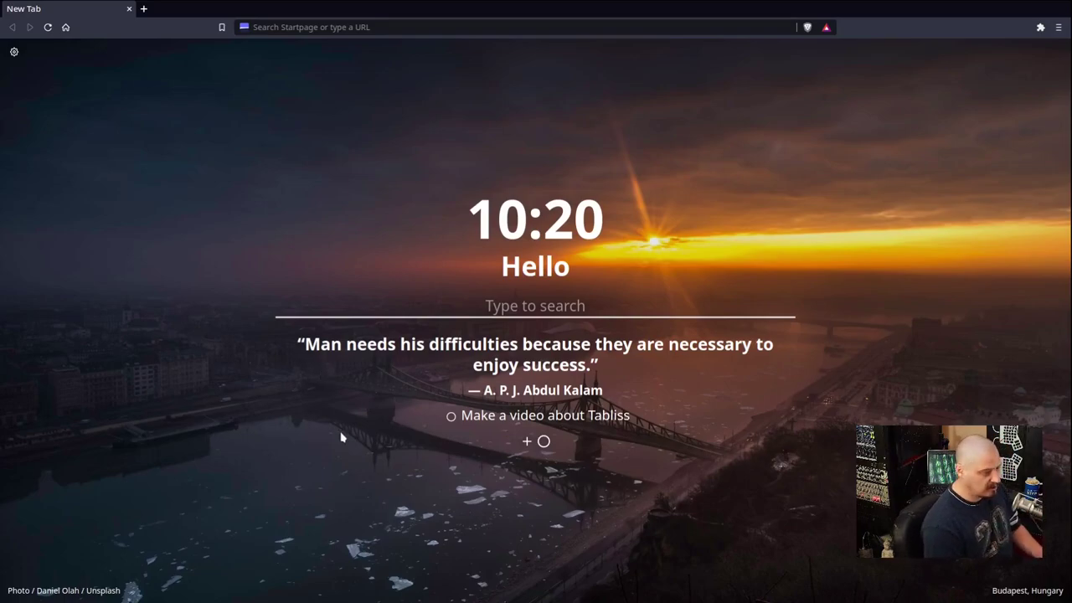
# Step: Set the Time widget to 12-hour digital format with Display seconds left off
pyautogui.click(14, 51)
pyautogui.scroll(-3, 113, 291)
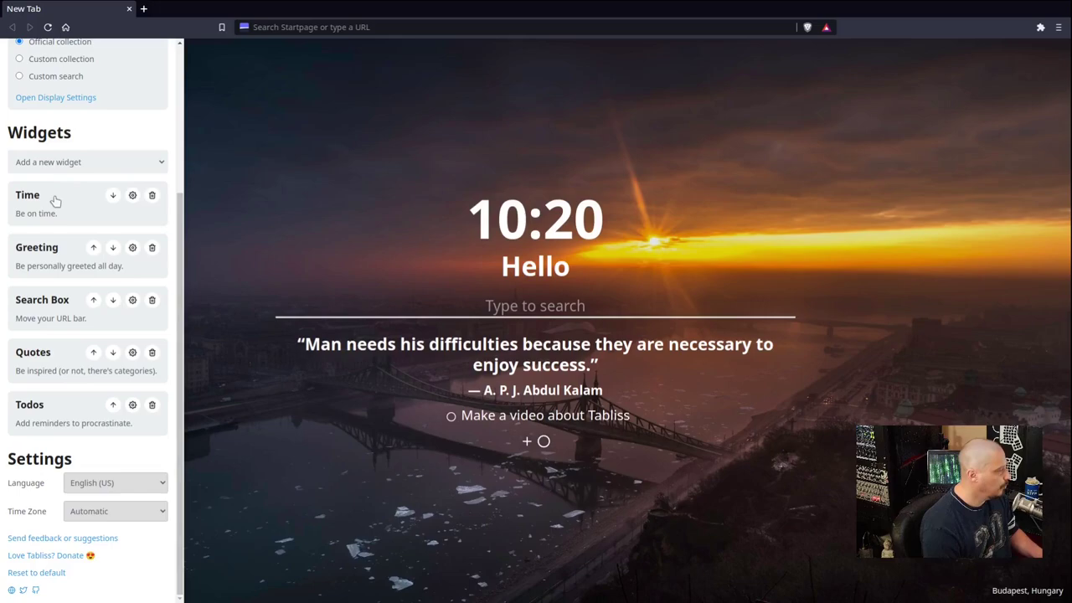
pyautogui.click(131, 195)
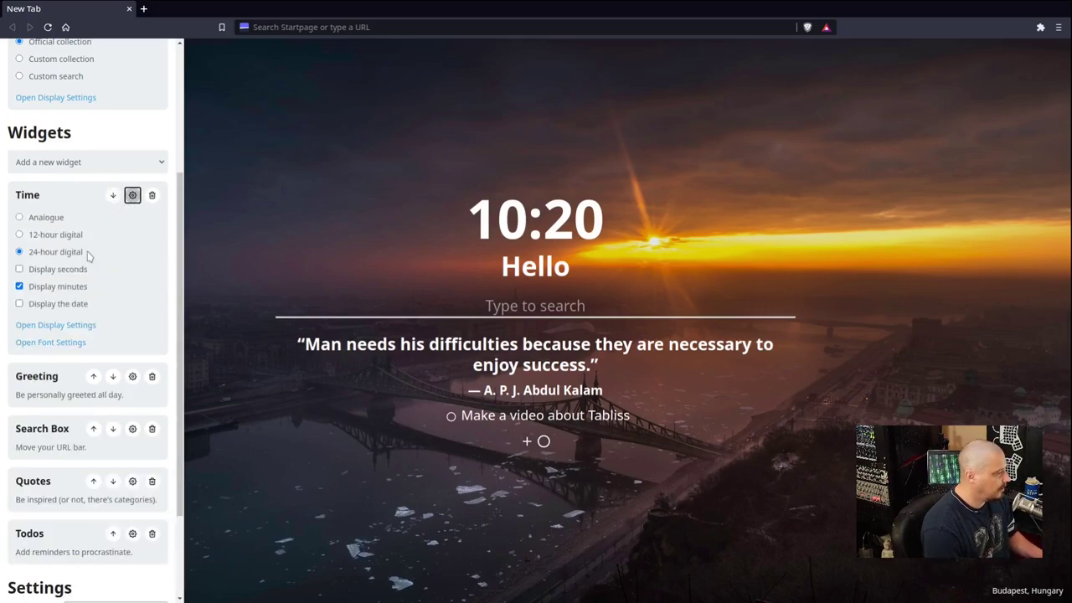
pyautogui.click(20, 235)
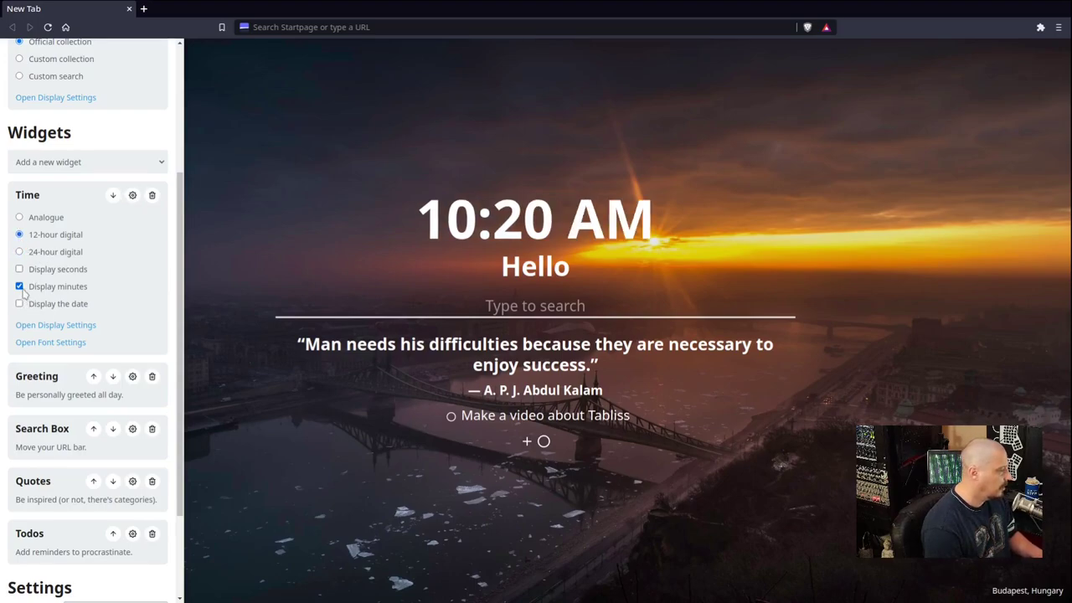
pyautogui.click(19, 269)
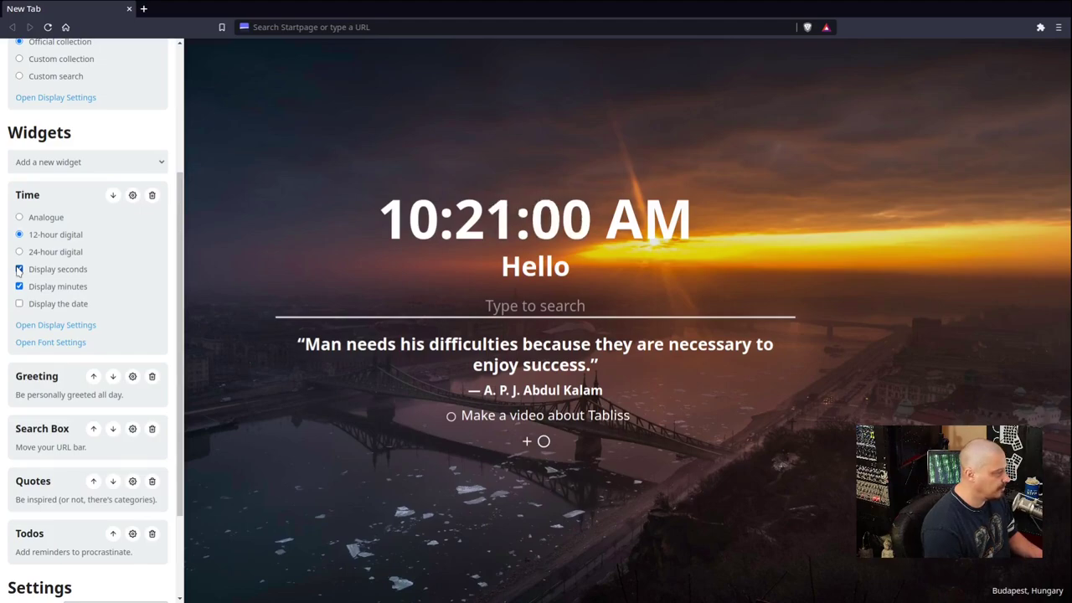
pyautogui.click(19, 269)
pyautogui.scroll(-1, 74, 301)
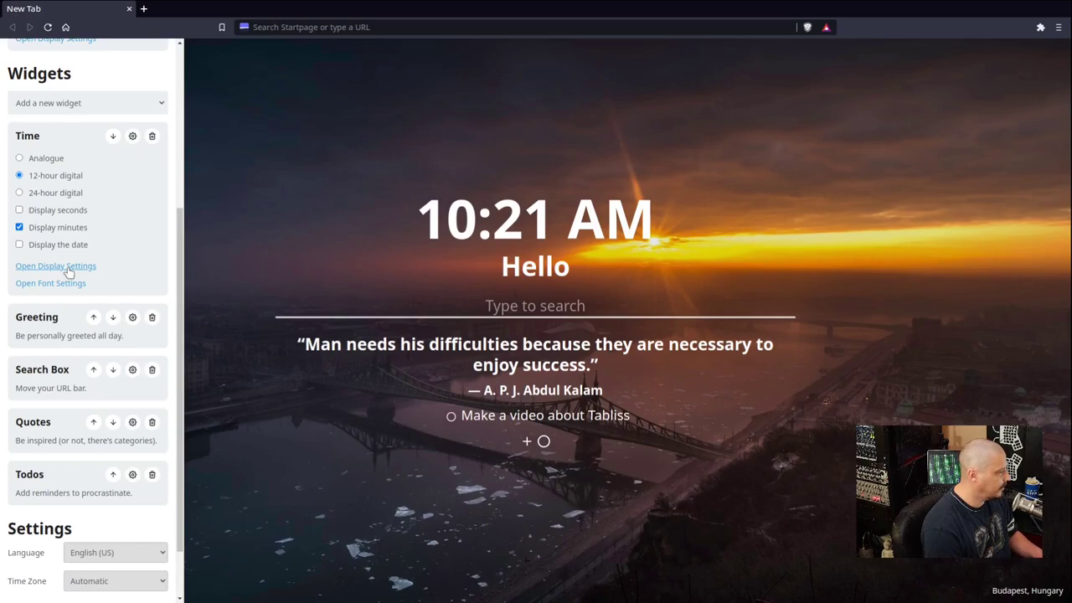
# Step: Make the clock font Bold and set its colour to white (255,255,255)
pyautogui.click(64, 284)
pyautogui.scroll(-1, 83, 311)
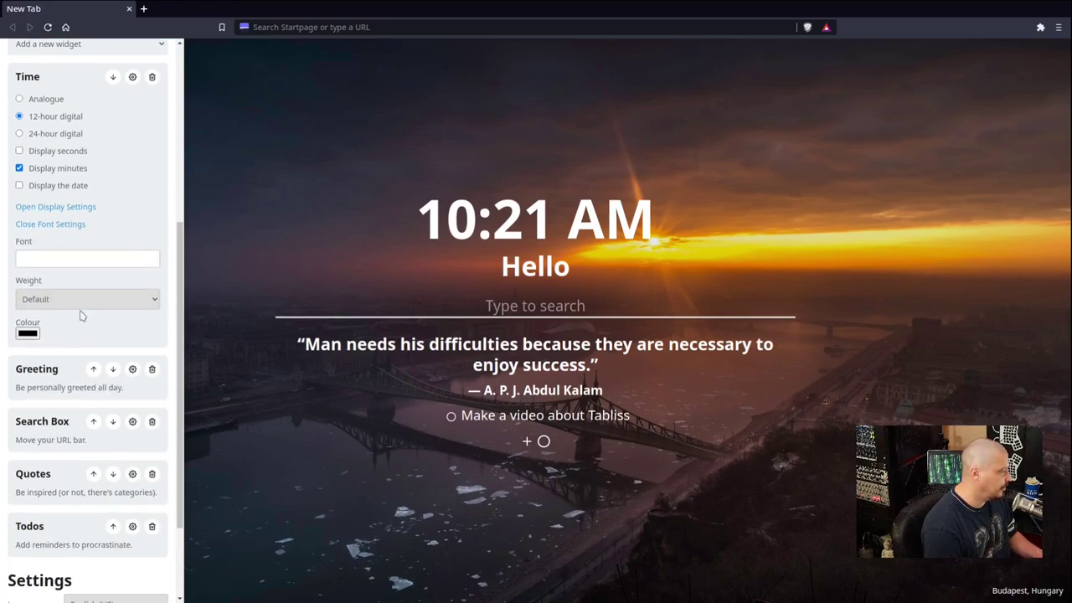
pyautogui.click(74, 298)
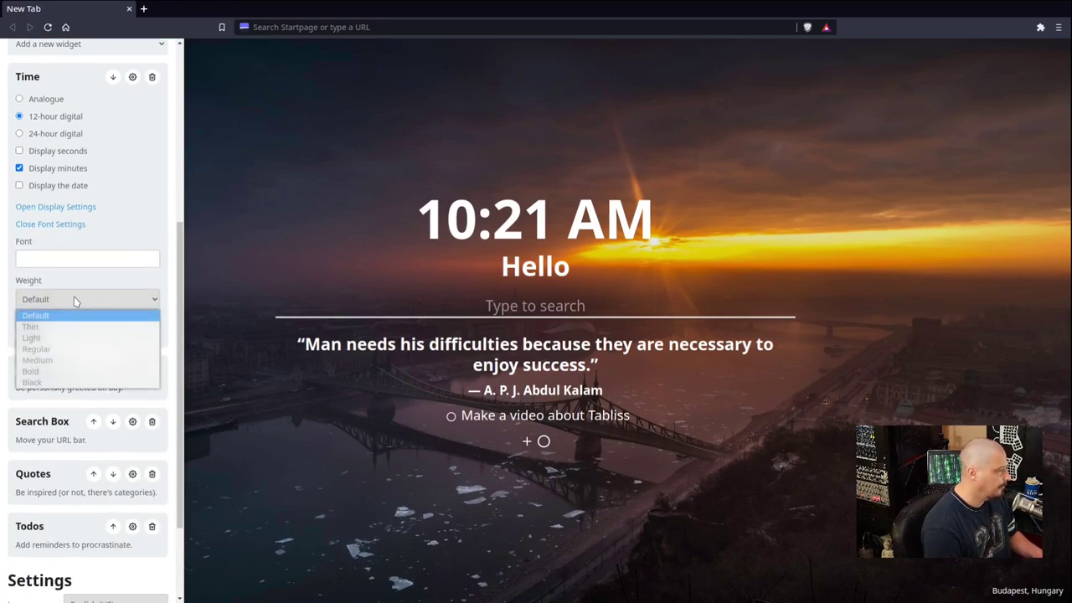
pyautogui.click(63, 371)
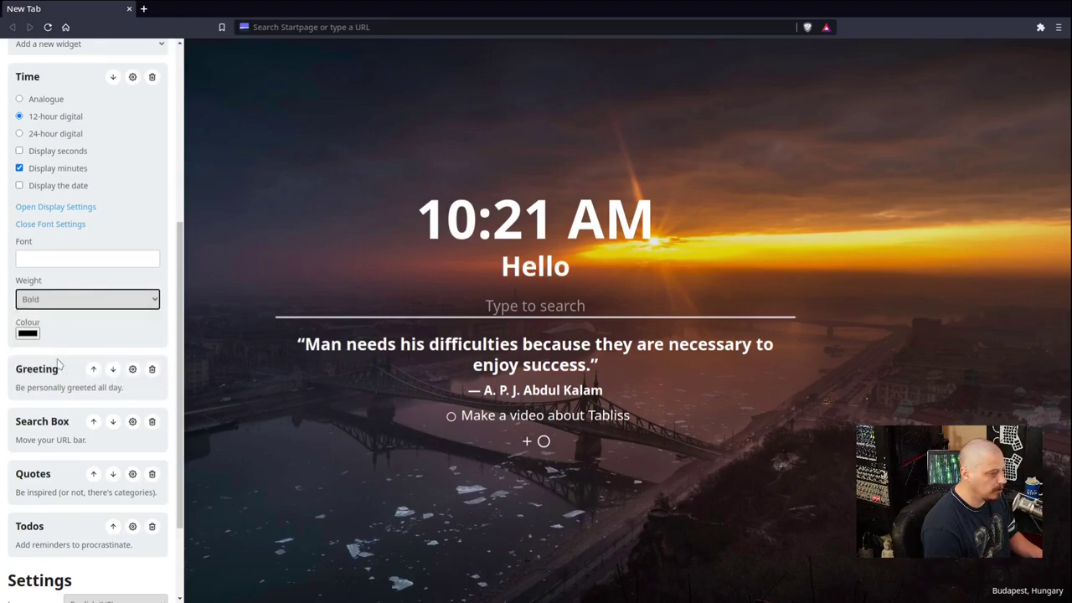
pyautogui.click(27, 334)
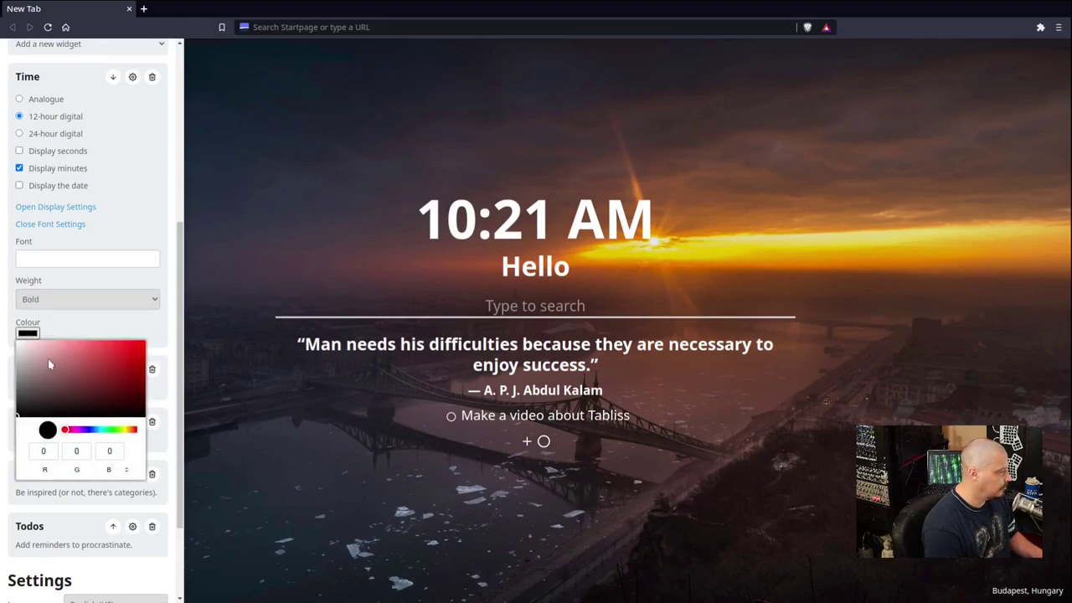
pyautogui.click(64, 381)
pyautogui.moveTo(64, 381); pyautogui.dragTo(17, 342)
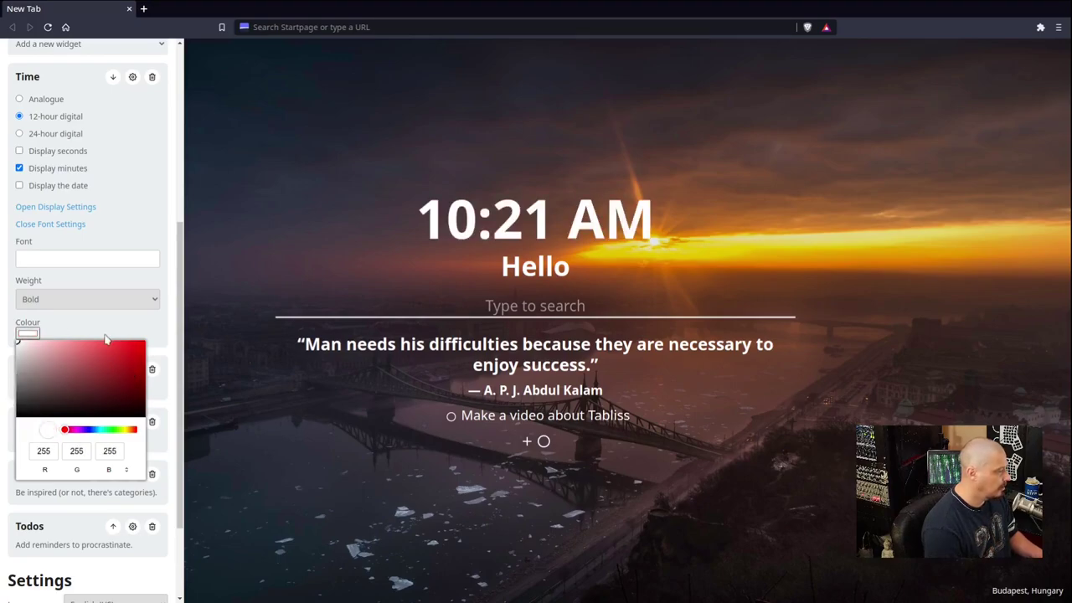
pyautogui.click(114, 264)
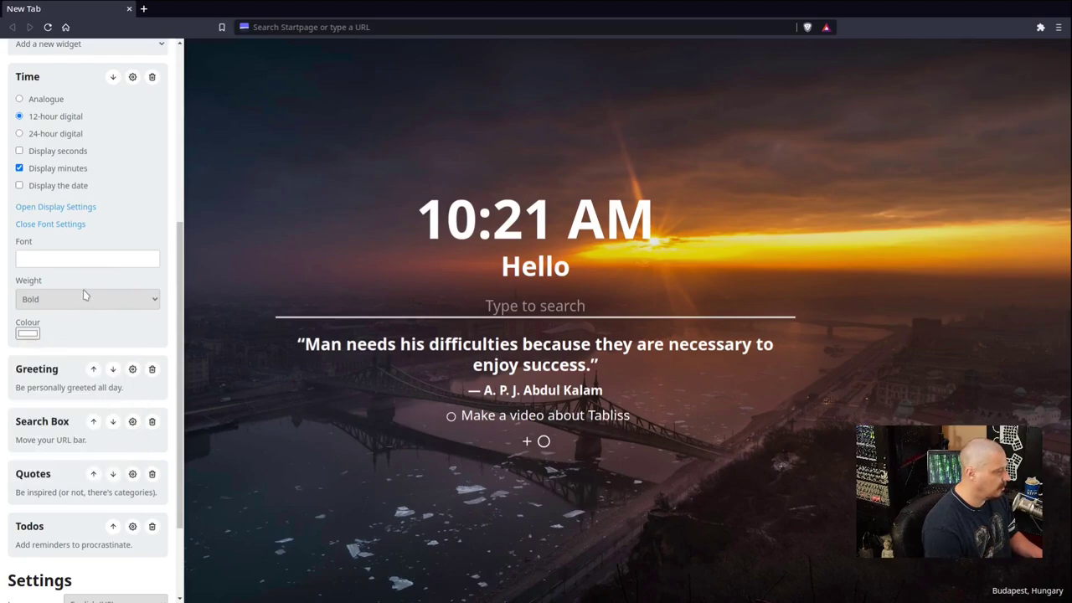
# Step: Type a trial font name for the clock, then clear it to keep the default typeface
pyautogui.click(82, 251)
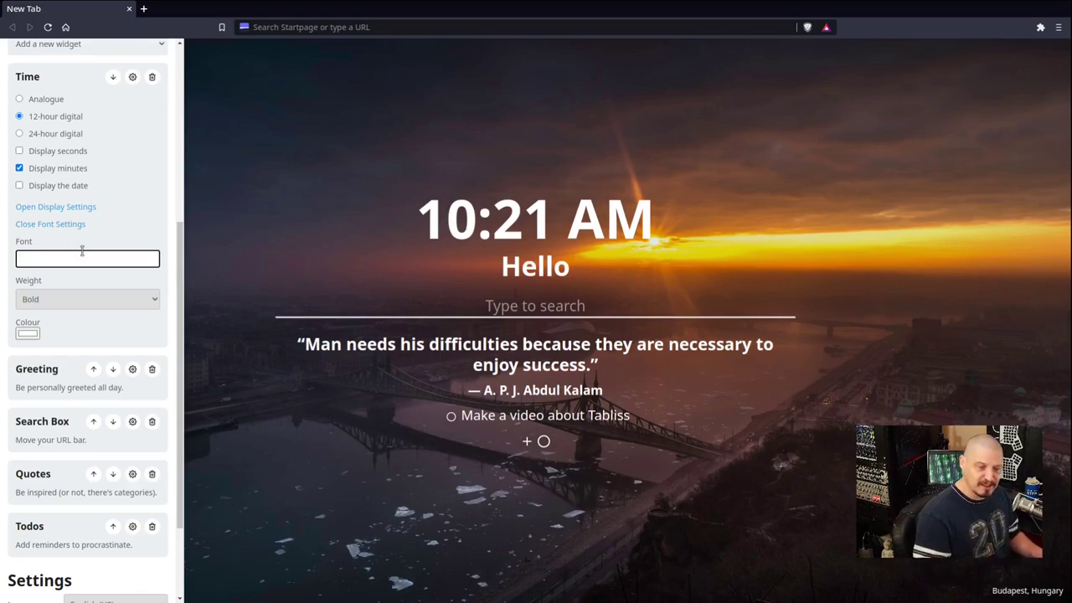
pyautogui.write('mononoki')
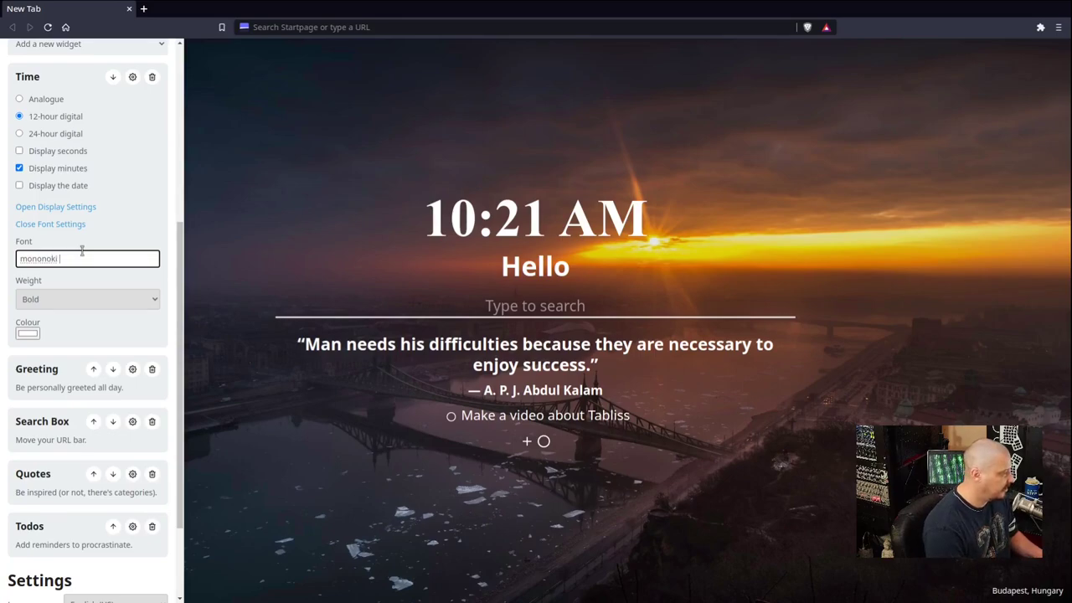
pyautogui.write('t')
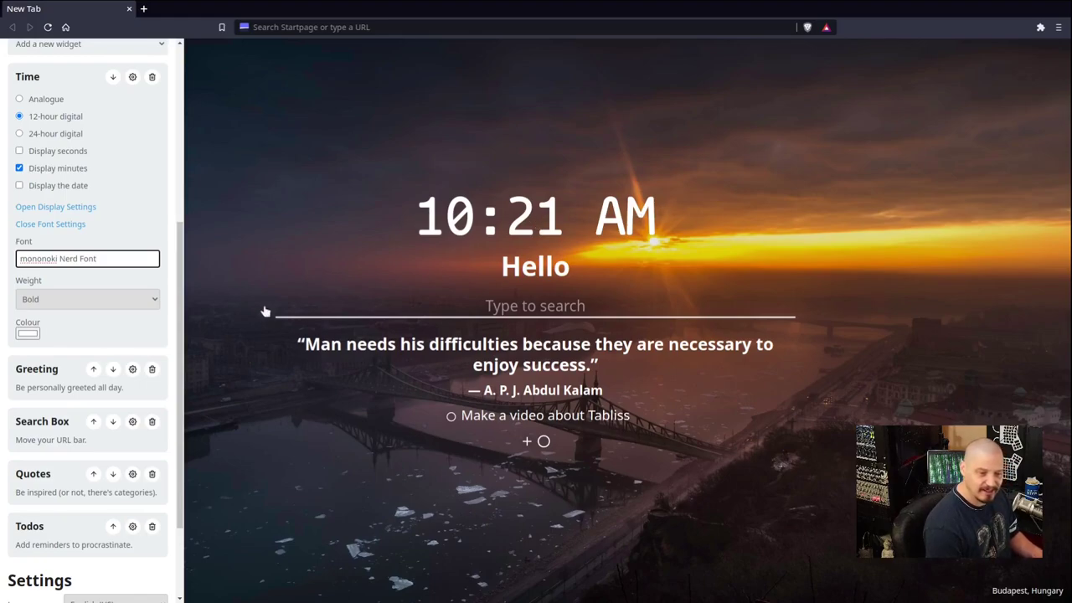
pyautogui.press('BackSpace')
pyautogui.press('BackSpace')
pyautogui.press('BackSpace')
pyautogui.press('BackSpace')
pyautogui.press('BackSpace')
pyautogui.press('BackSpace')
pyautogui.press('BackSpace')
pyautogui.press('BackSpace')
pyautogui.press('BackSpace')
pyautogui.press('BackSpace')
pyautogui.press('BackSpace')
pyautogui.press('BackSpace')
pyautogui.press('BackSpace')
pyautogui.press('BackSpace')
pyautogui.press('BackSpace')
pyautogui.press('BackSpace')
pyautogui.press('BackSpace')
pyautogui.press('BackSpace')
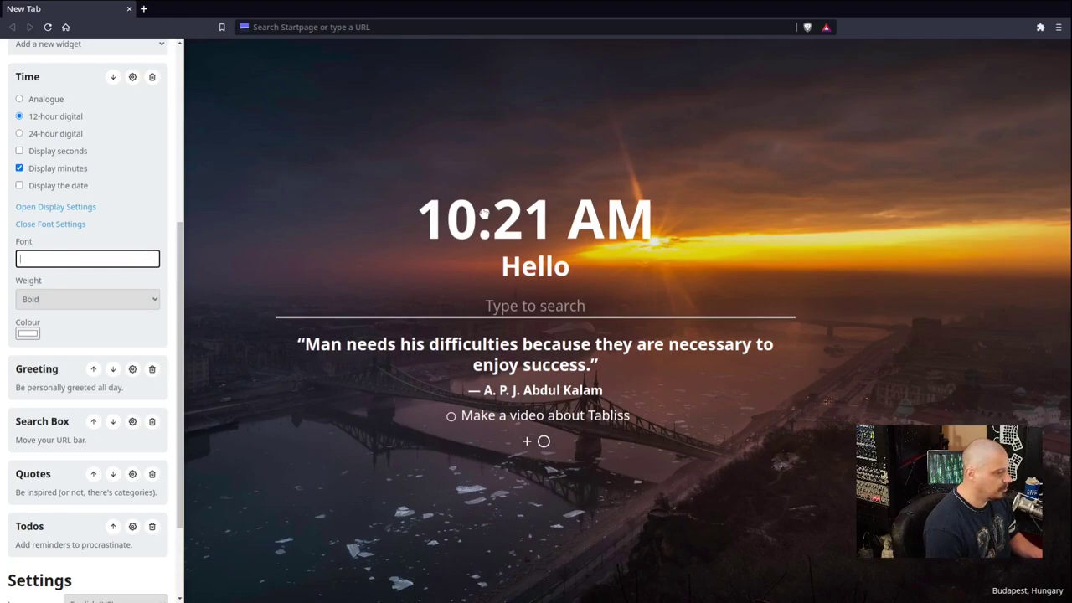
pyautogui.click(162, 215)
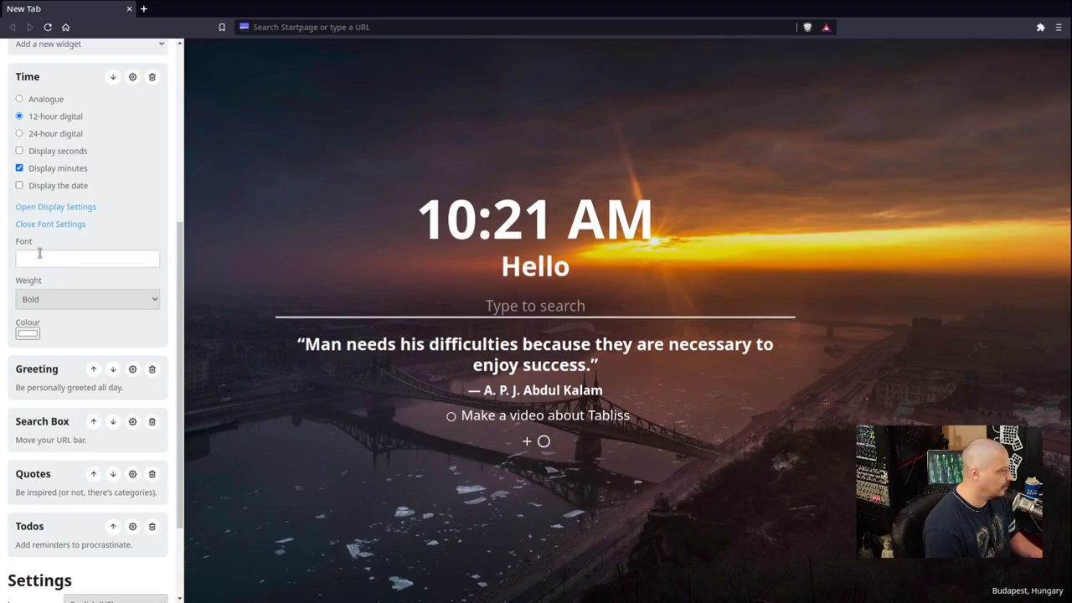
# Step: Move the clock under the Hello greeting and add a Quick Links widget after the to-do list
pyautogui.click(112, 77)
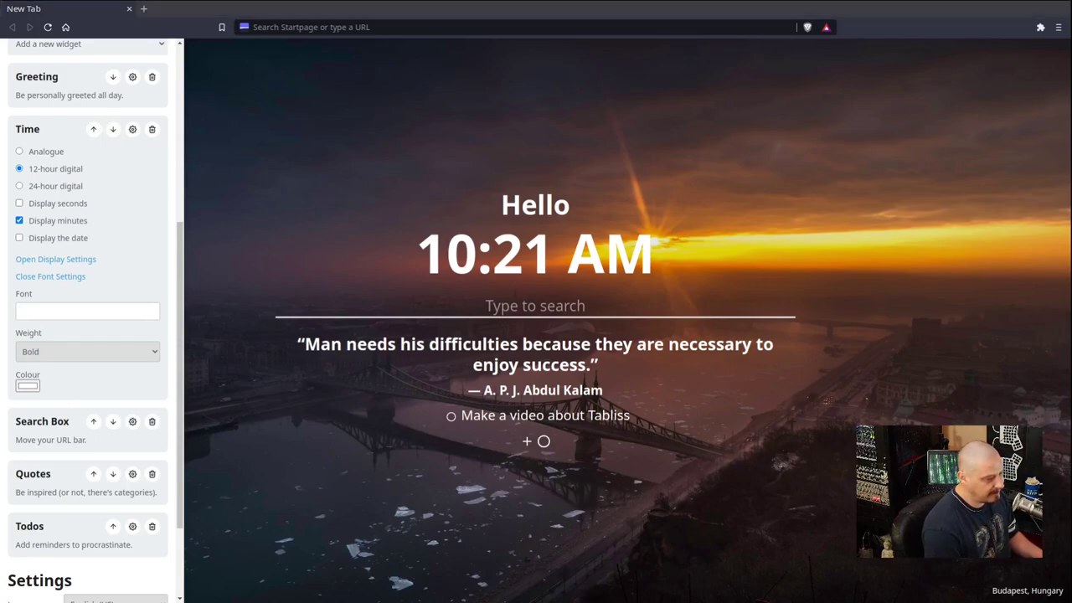
pyautogui.hotkey('alt', 'Tab')
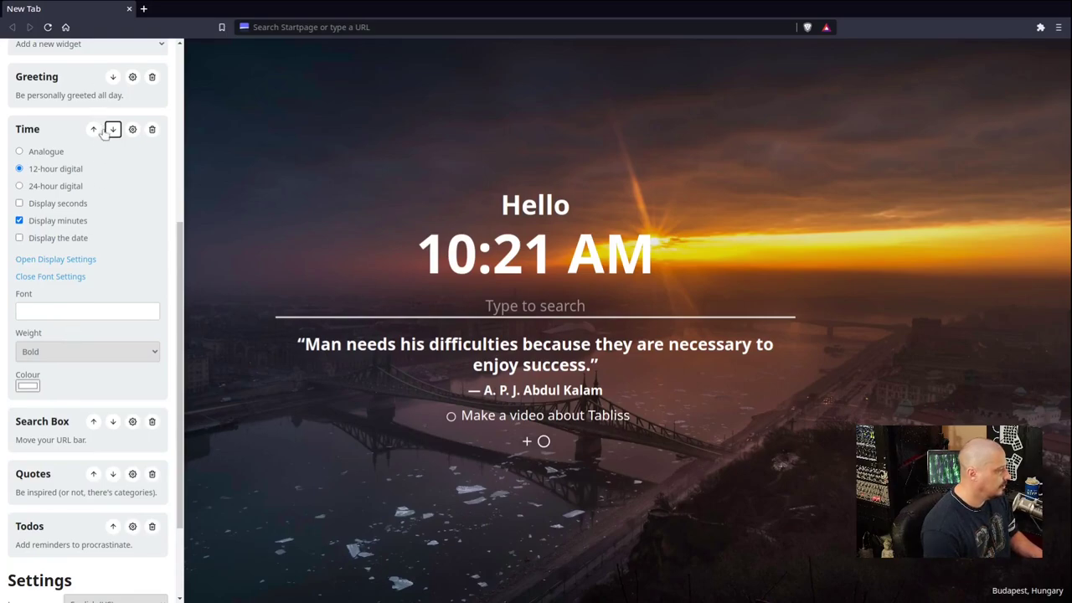
pyautogui.scroll(2, 139, 270)
pyautogui.click(139, 191)
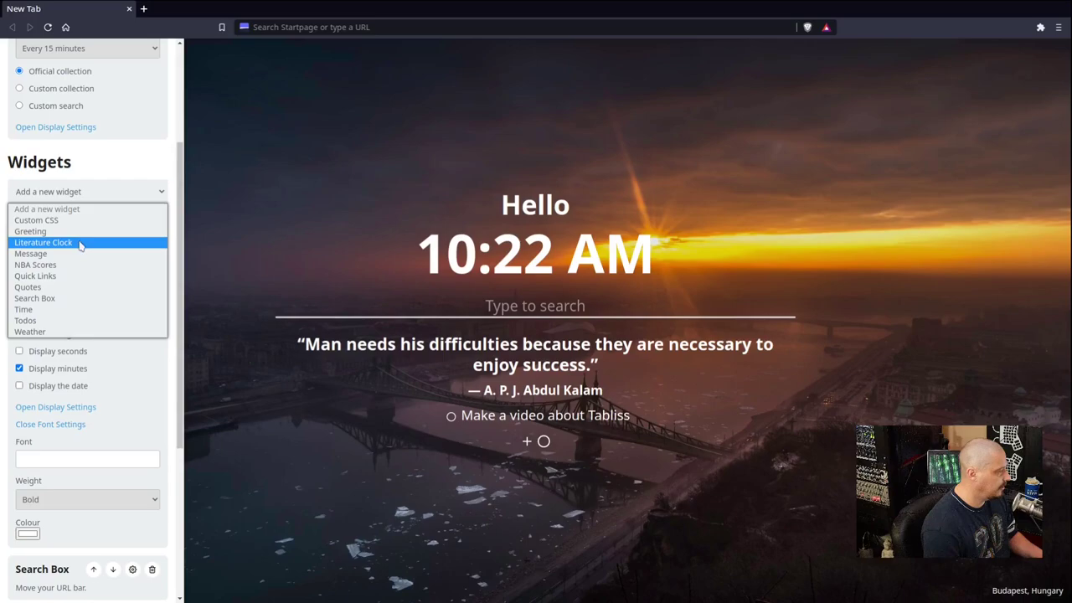
pyautogui.click(54, 281)
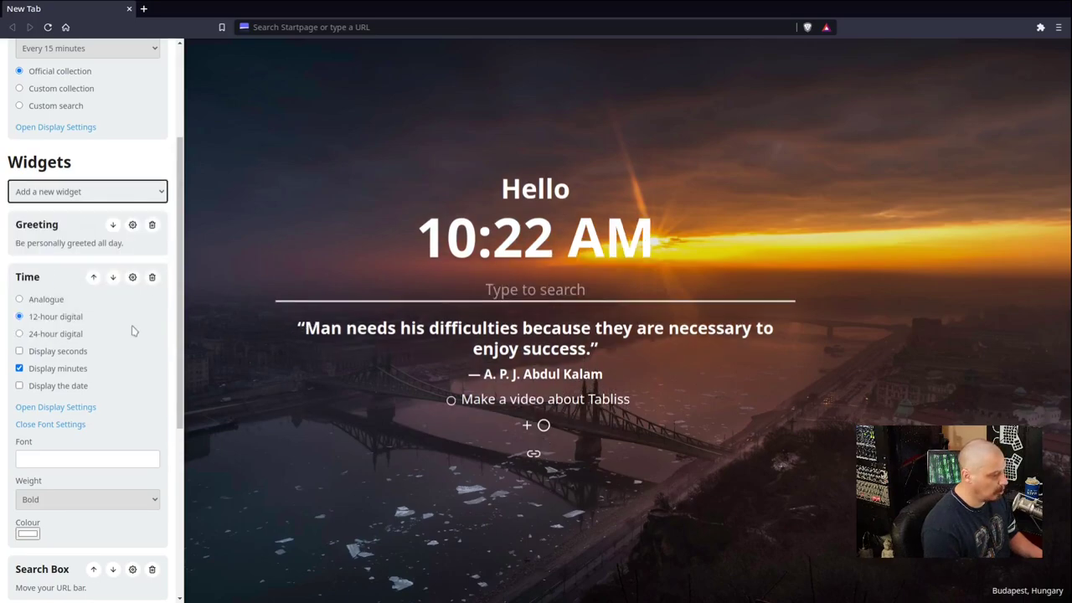
pyautogui.scroll(-1, 68, 307)
pyautogui.scroll(-7, 69, 306)
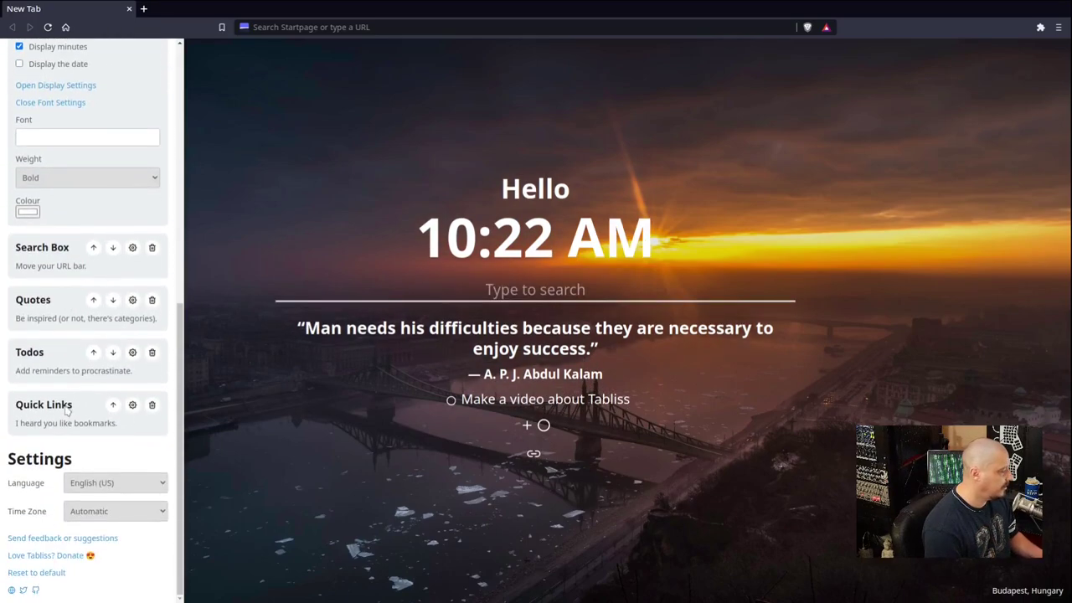
pyautogui.click(130, 408)
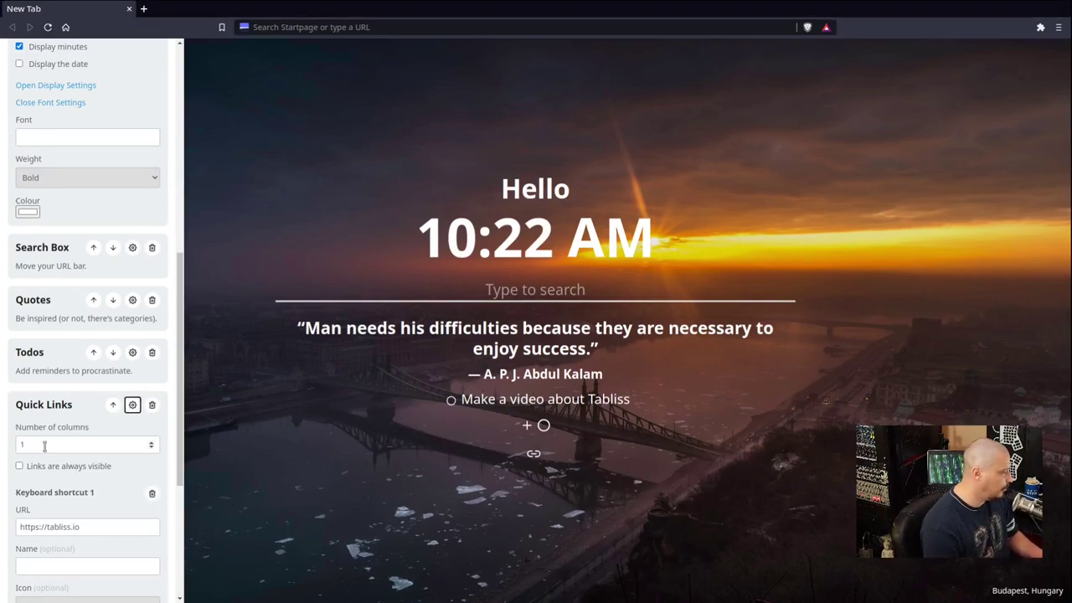
pyautogui.scroll(-2, 44, 452)
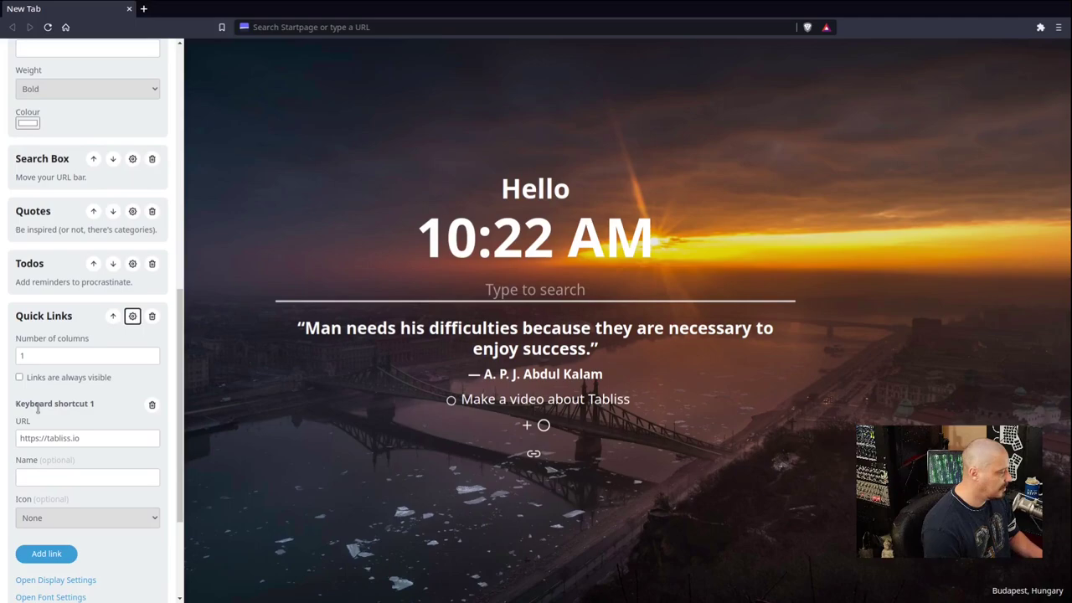
pyautogui.click(50, 477)
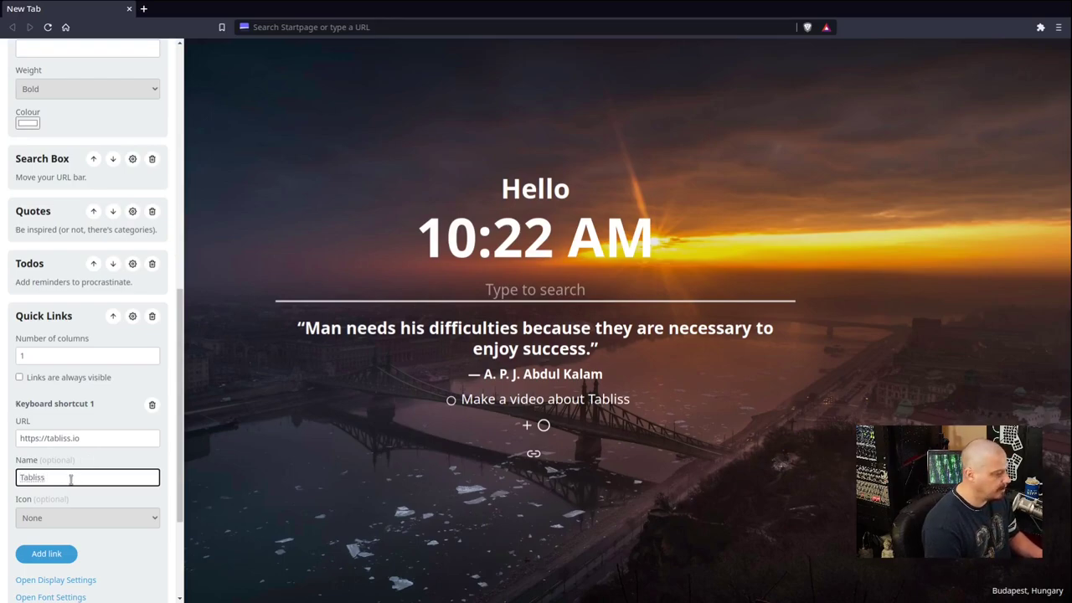
pyautogui.click(45, 553)
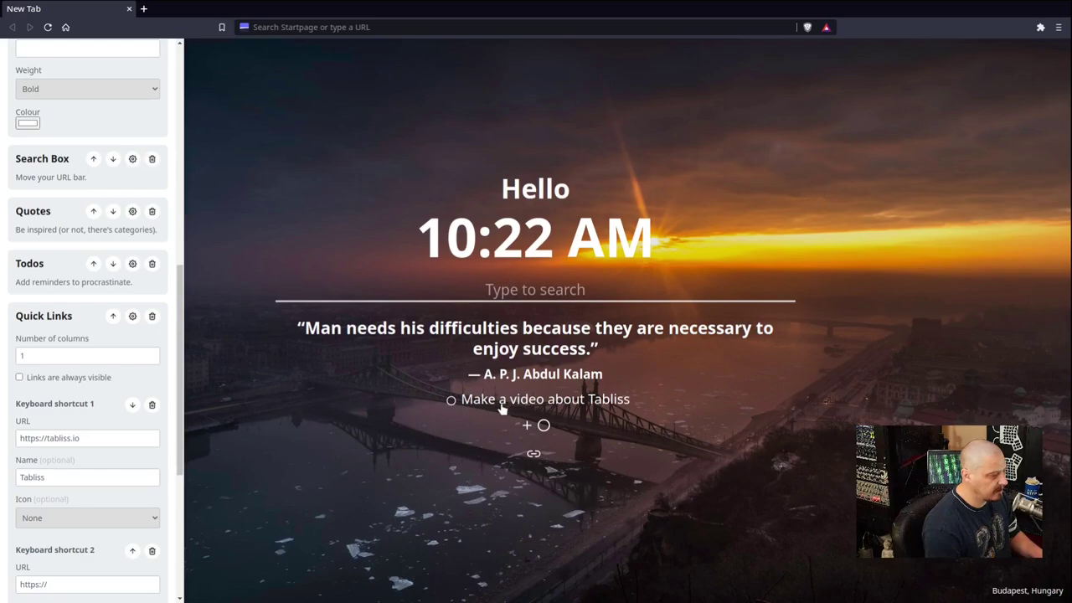
pyautogui.click(534, 457)
pyautogui.click(534, 456)
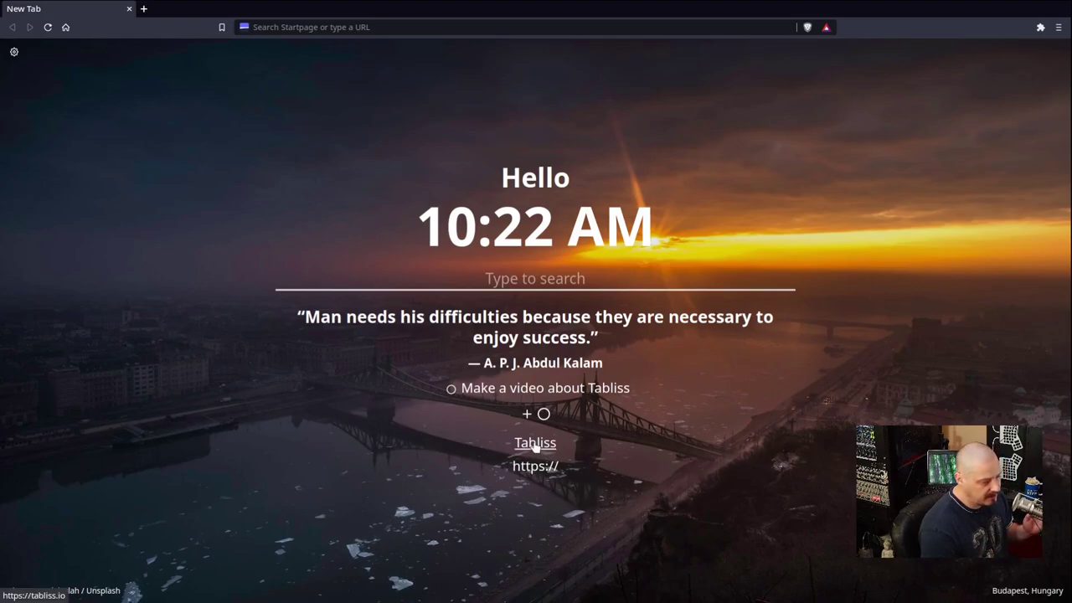
# Step: Open the Quick Links widget settings, toggling 'always visible' on and back off
pyautogui.click(15, 53)
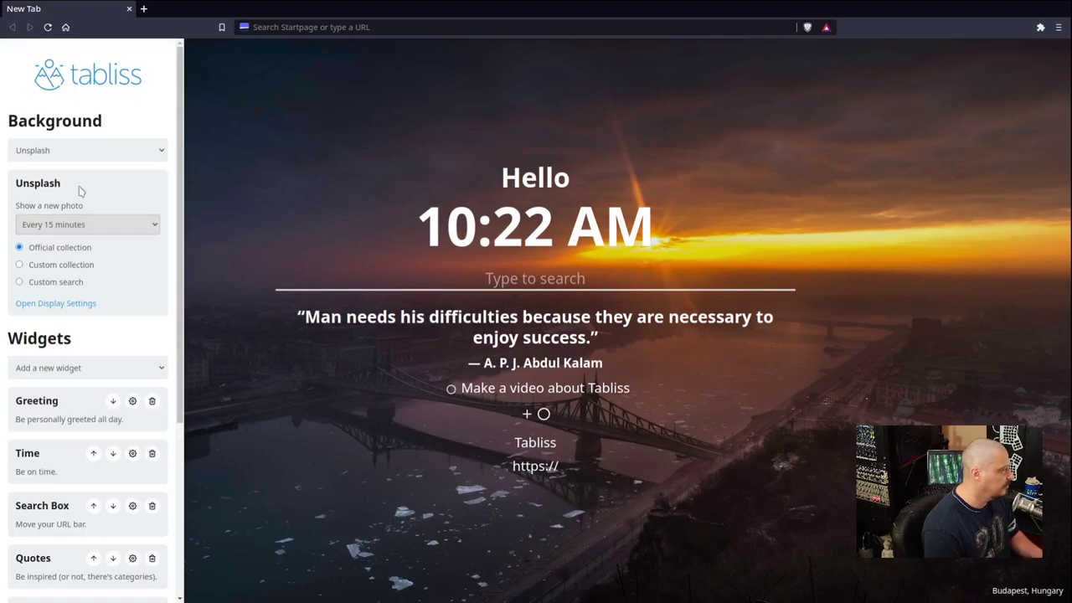
pyautogui.scroll(-5, 92, 394)
pyautogui.click(133, 405)
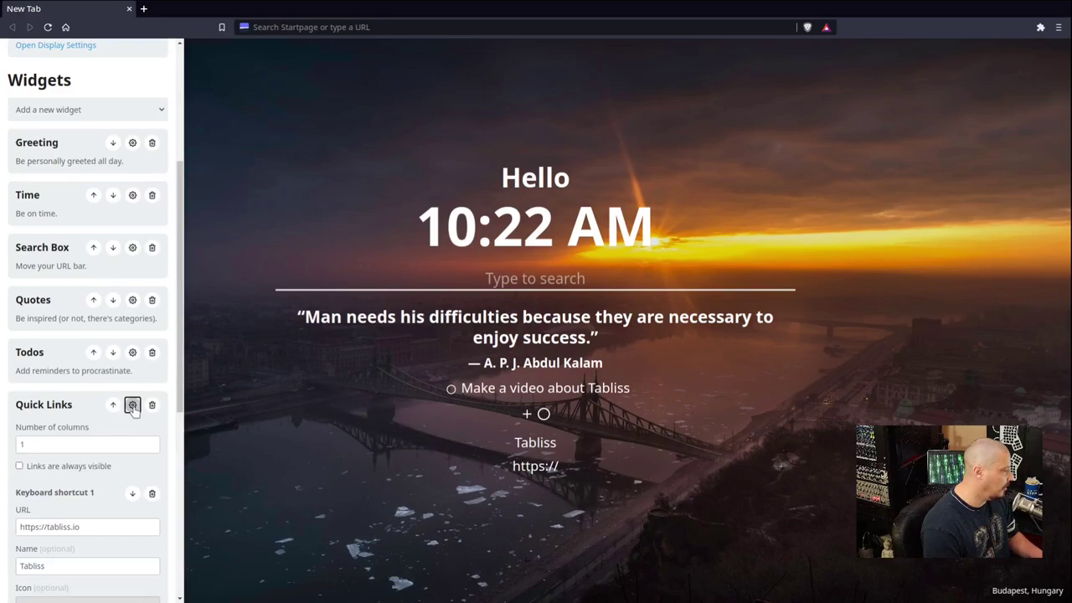
pyautogui.scroll(-2, 111, 461)
pyautogui.scroll(-1, 112, 460)
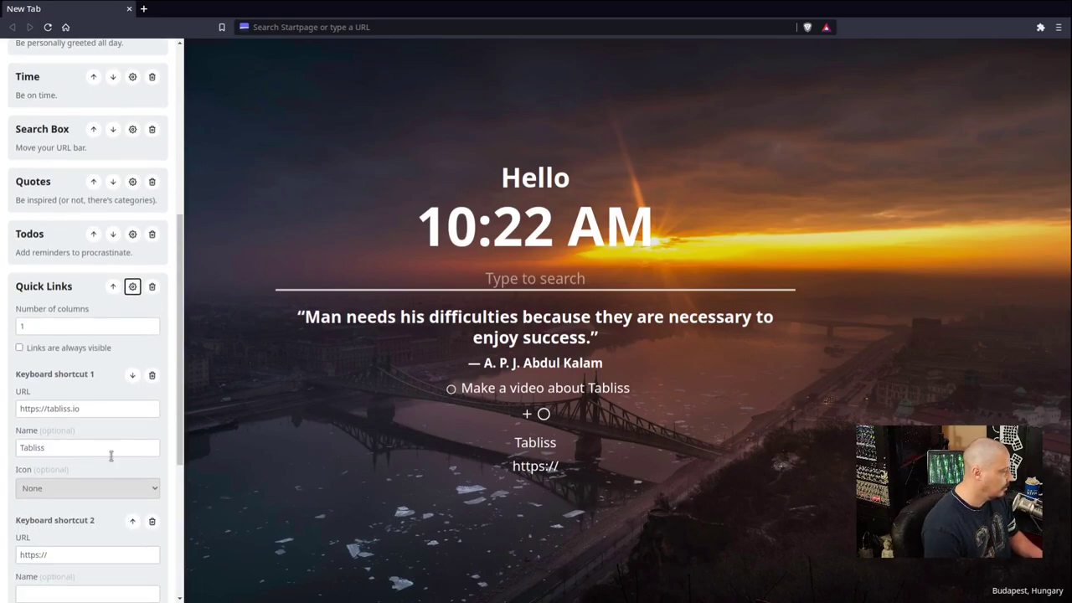
pyautogui.click(20, 349)
pyautogui.click(20, 350)
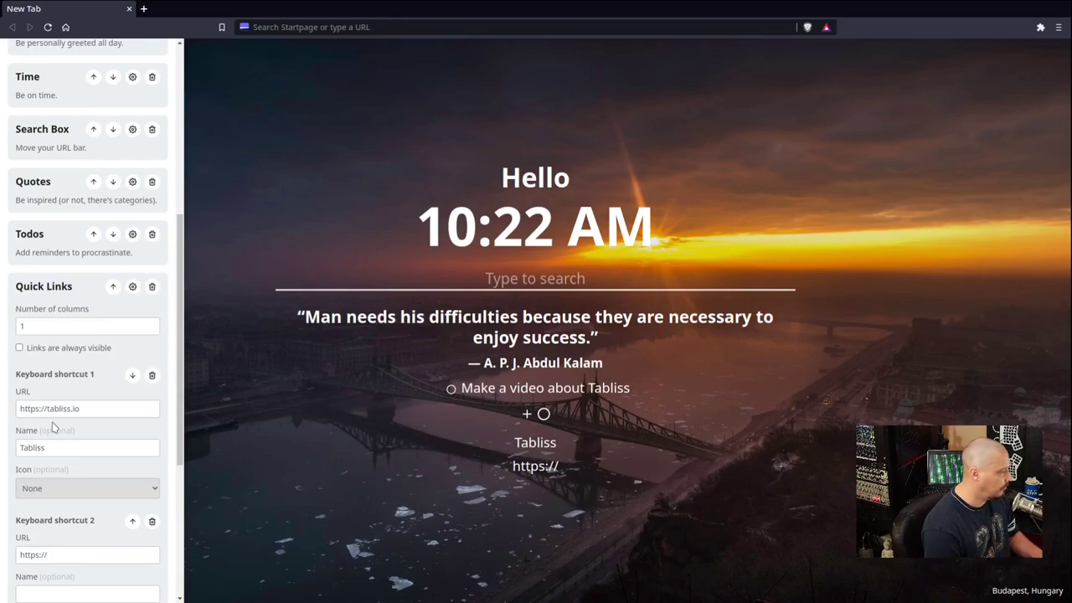
pyautogui.scroll(-3, 94, 442)
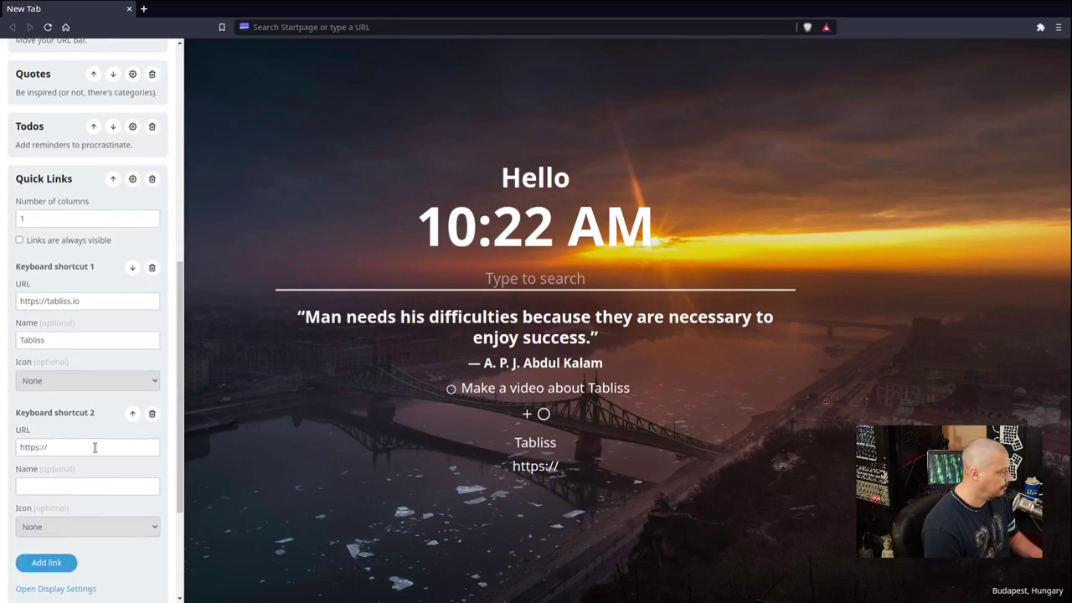
pyautogui.tripleClick(52, 437)
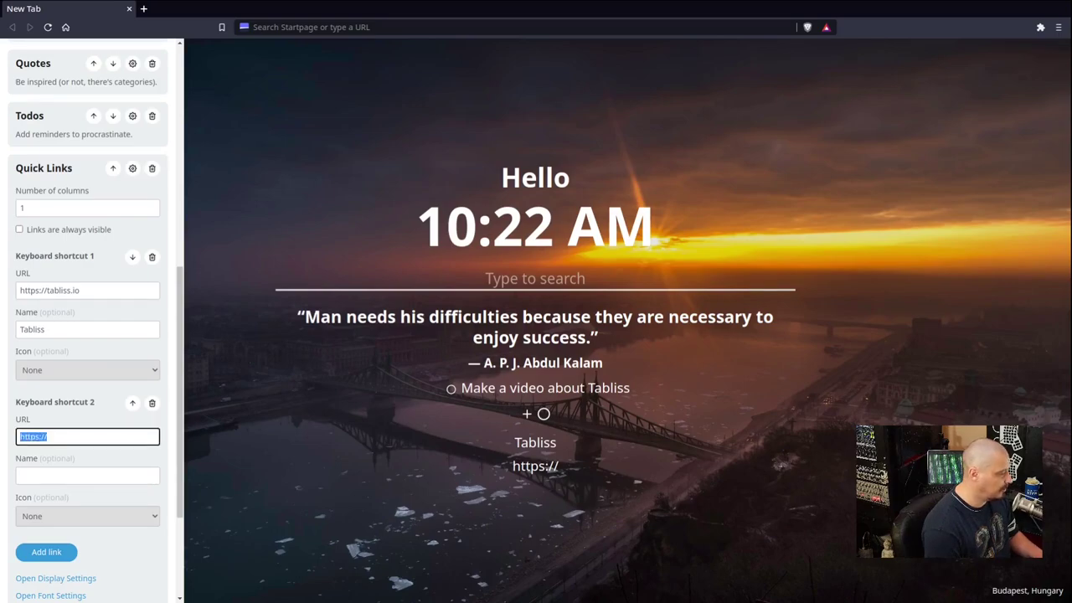
pyautogui.click(67, 437)
pyautogui.write('distrot')
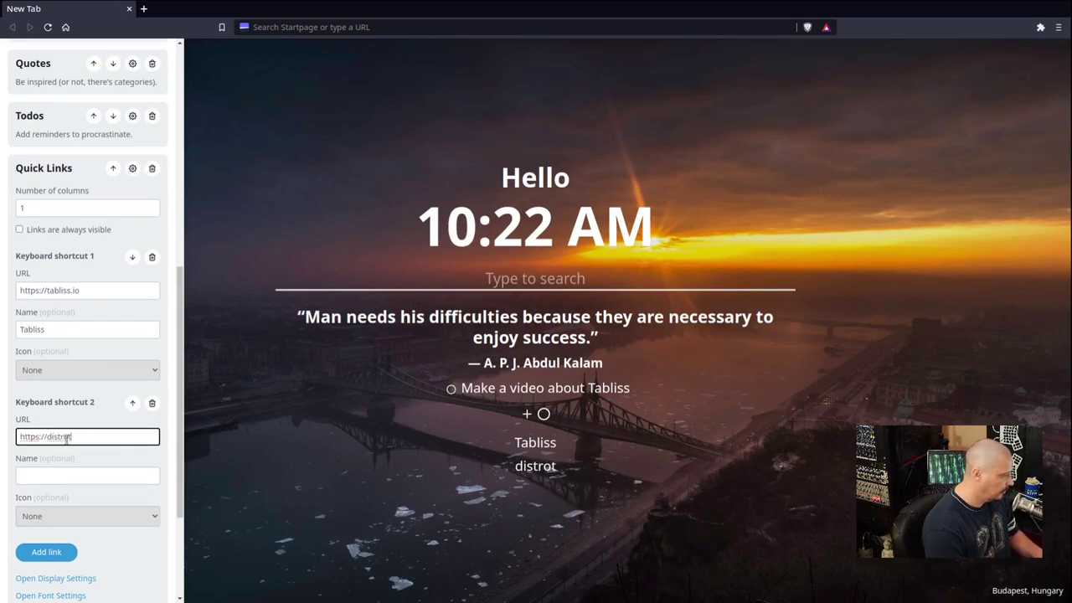
pyautogui.write('ube.com')
pyautogui.click(57, 473)
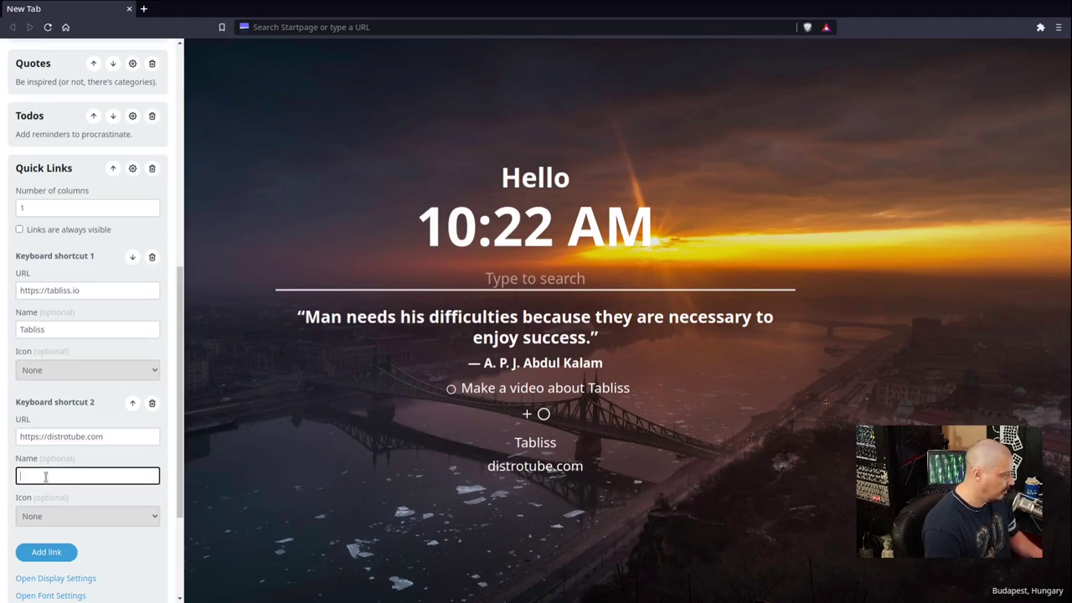
pyautogui.write('DistroTube')
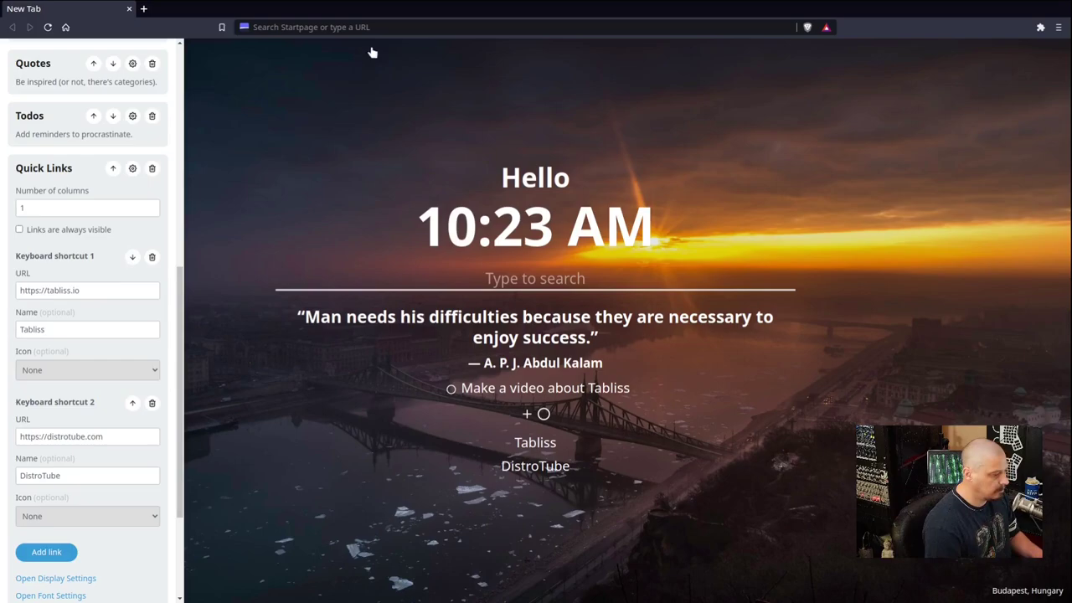
pyautogui.click(309, 201)
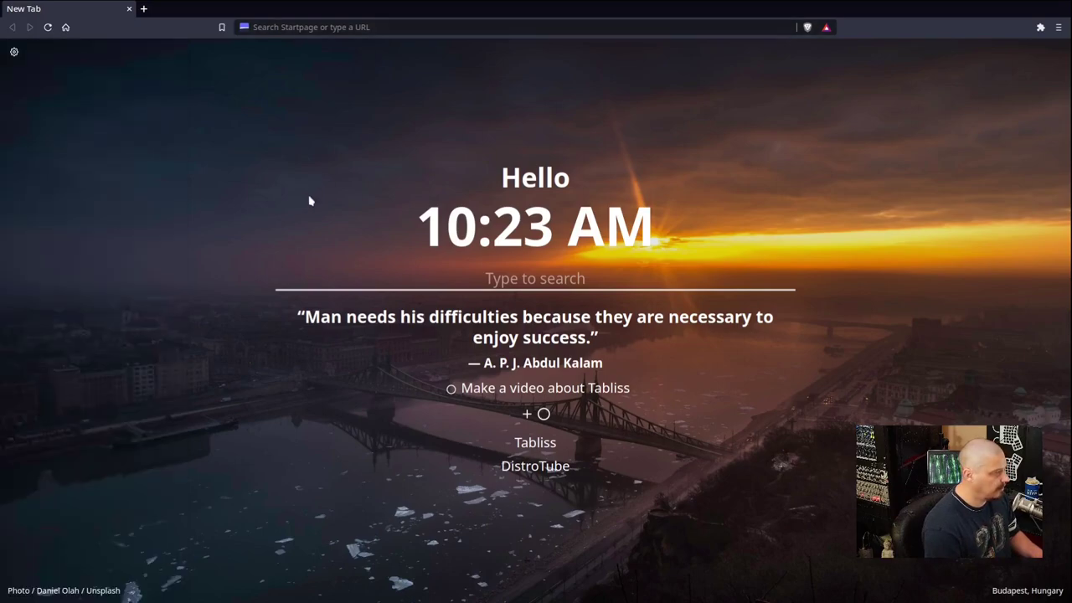
# Step: Try the DistroTube quick link, then bring up the Quick Links widget settings
pyautogui.click(536, 466)
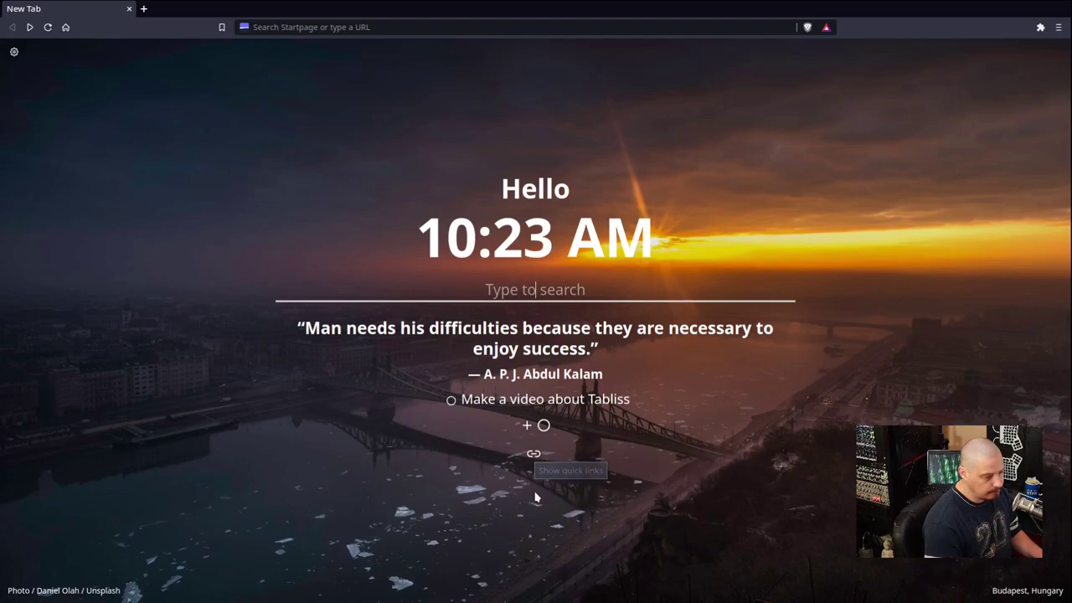
pyautogui.click(532, 455)
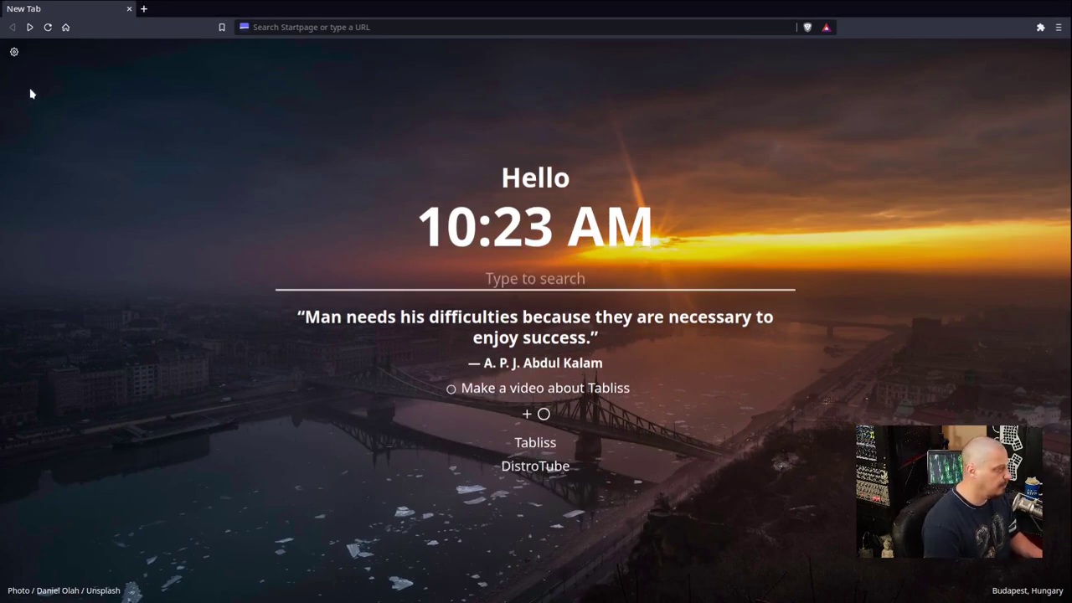
pyautogui.click(13, 52)
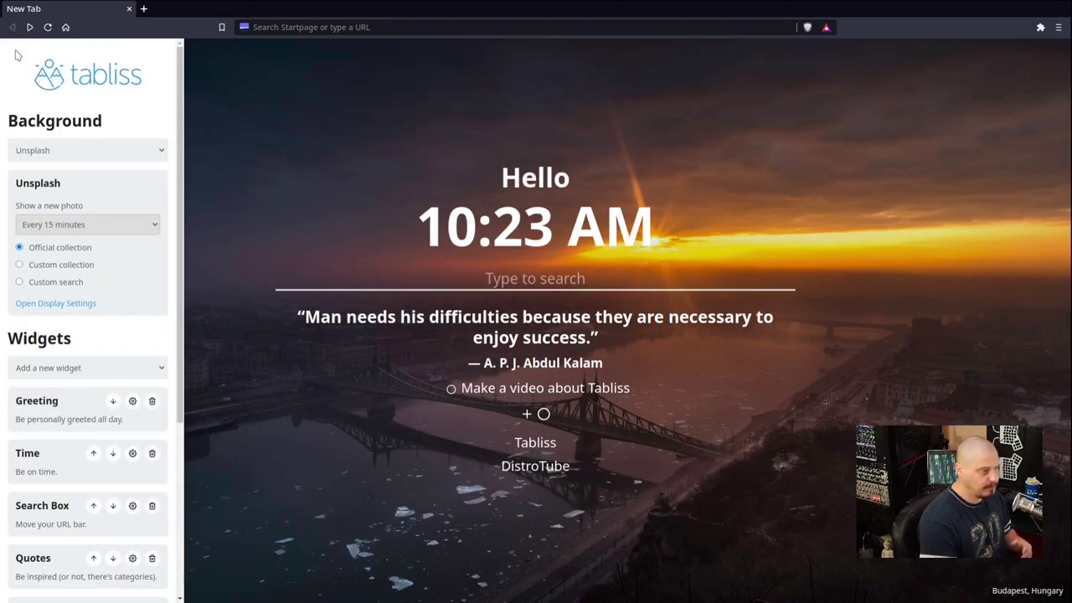
pyautogui.scroll(-5, 92, 302)
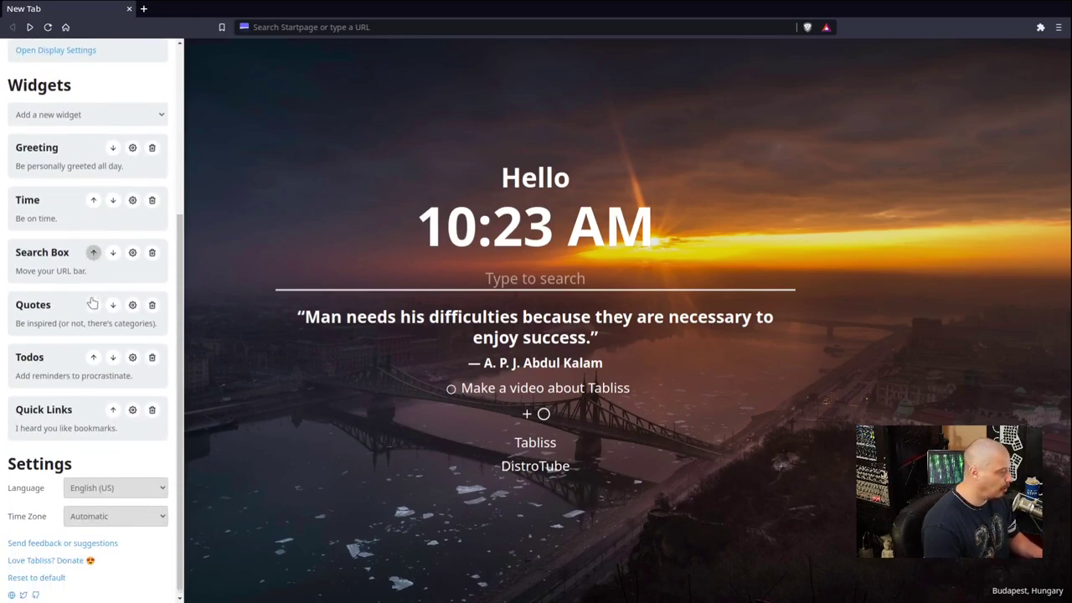
pyautogui.click(57, 408)
pyautogui.scroll(-2, 57, 405)
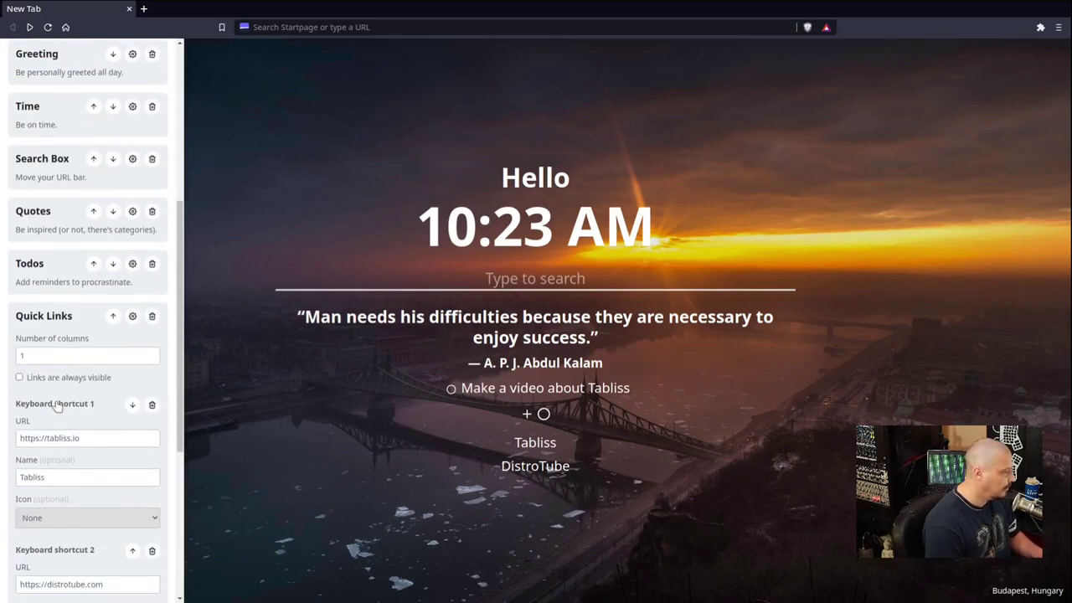
# Step: Make quick links always visible and confirm DistroTube opens distrotube.com
pyautogui.click(19, 378)
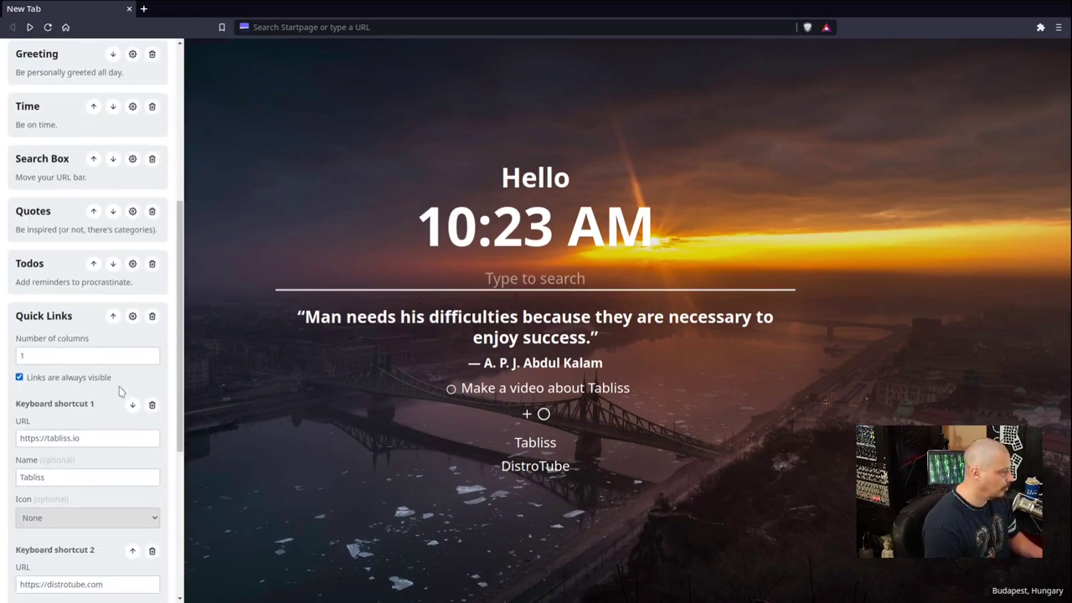
pyautogui.click(240, 98)
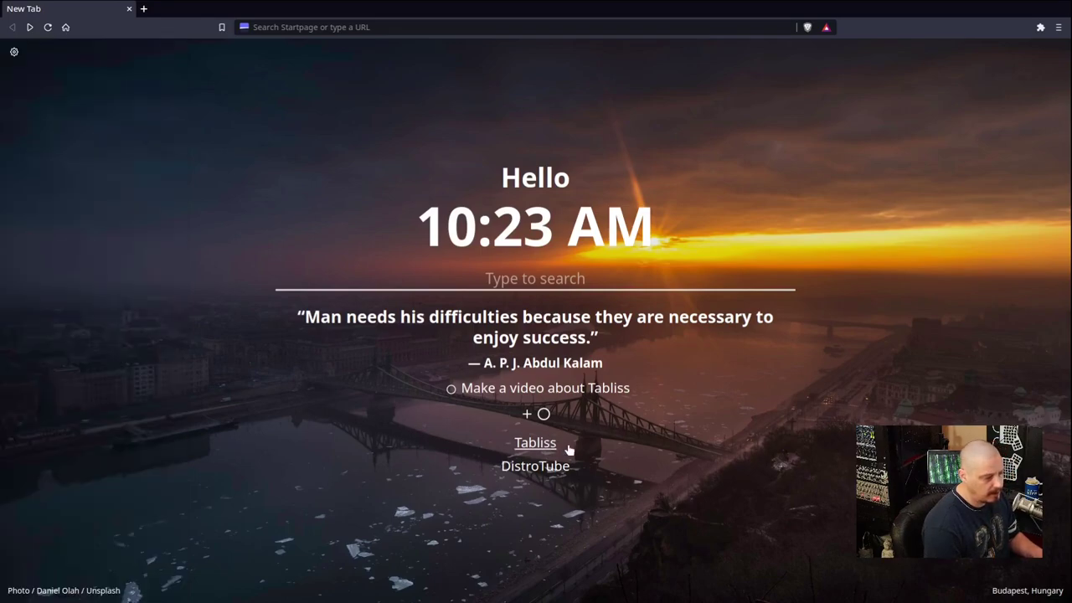
pyautogui.click(538, 466)
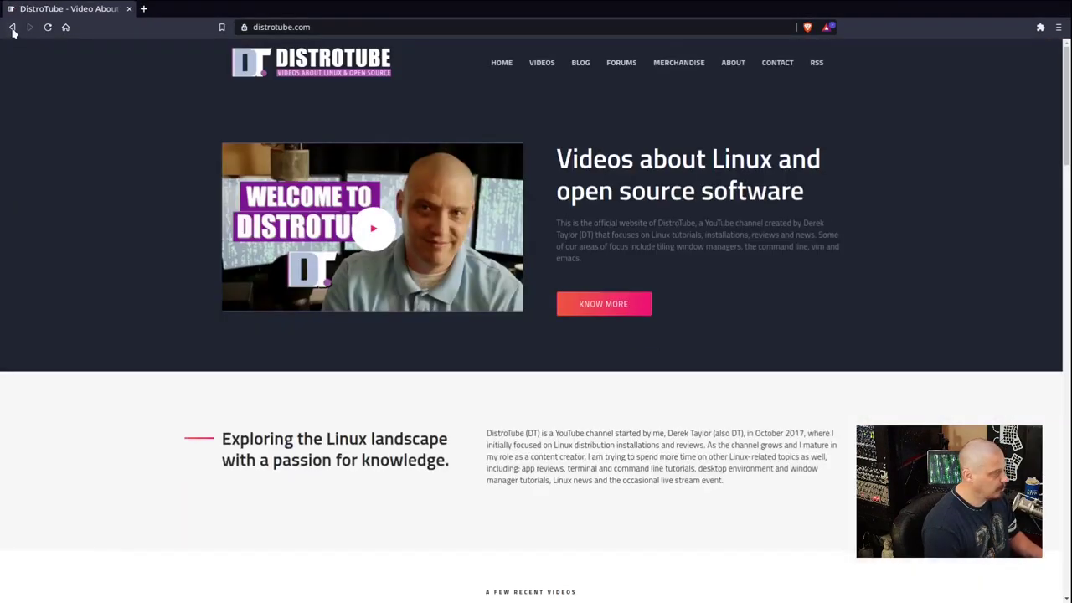
pyautogui.click(10, 27)
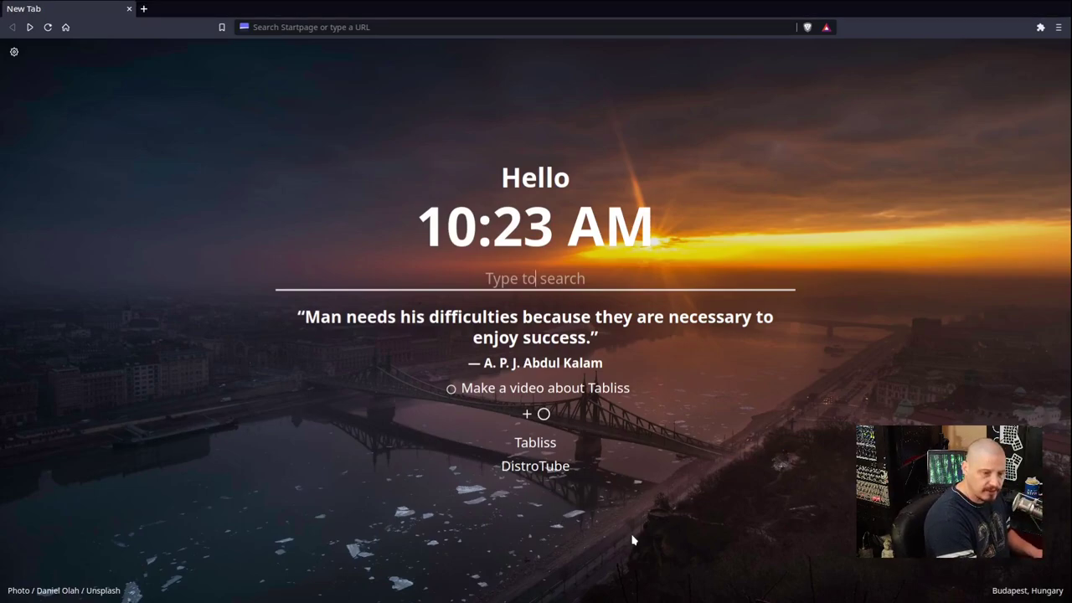
# Step: Switch to the Firefox window showing its Tabliss page with weather and many quick links
pyautogui.press('super+2')
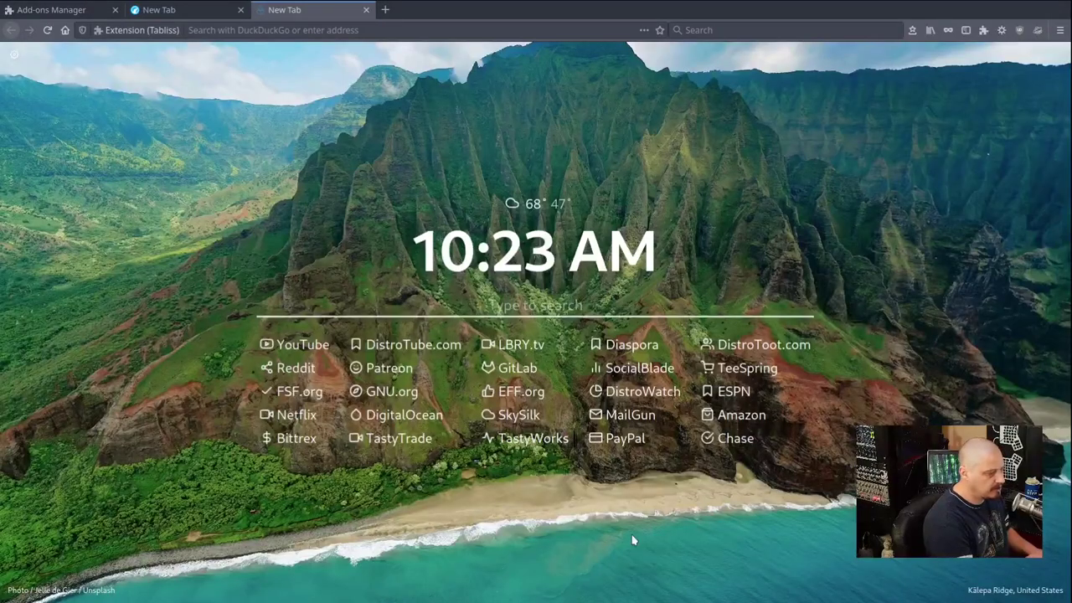